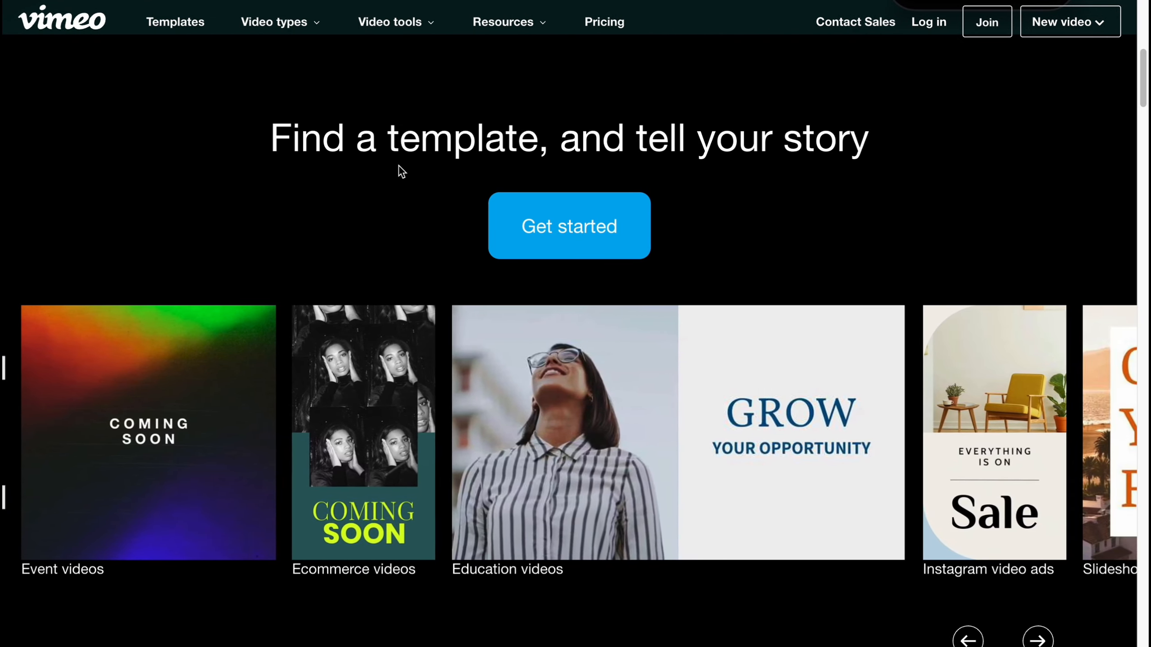
- Start the free trial of Vimeo Create from its landing page to reach the template gallery
{"action": "scroll", "coordinate": [399, 166], "scroll_direction": "up", "scroll_amount": 8}
{"action": "scroll", "coordinate": [400, 165], "scroll_direction": "up", "scroll_amount": 4}
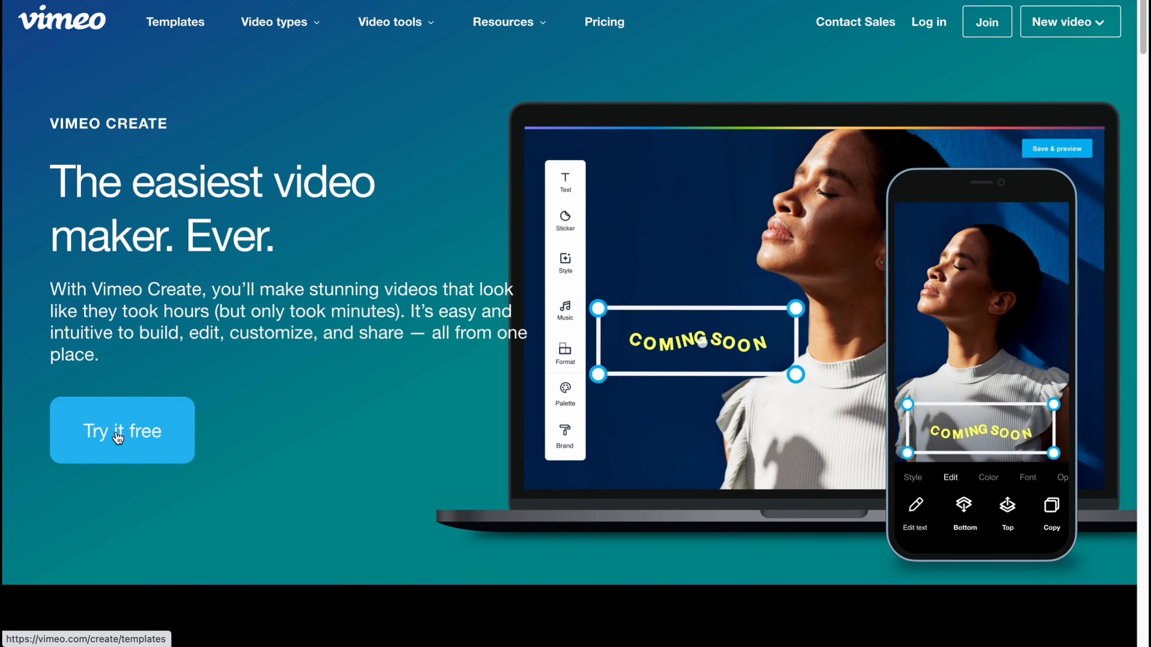
{"action": "left_click", "coordinate": [117, 432]}
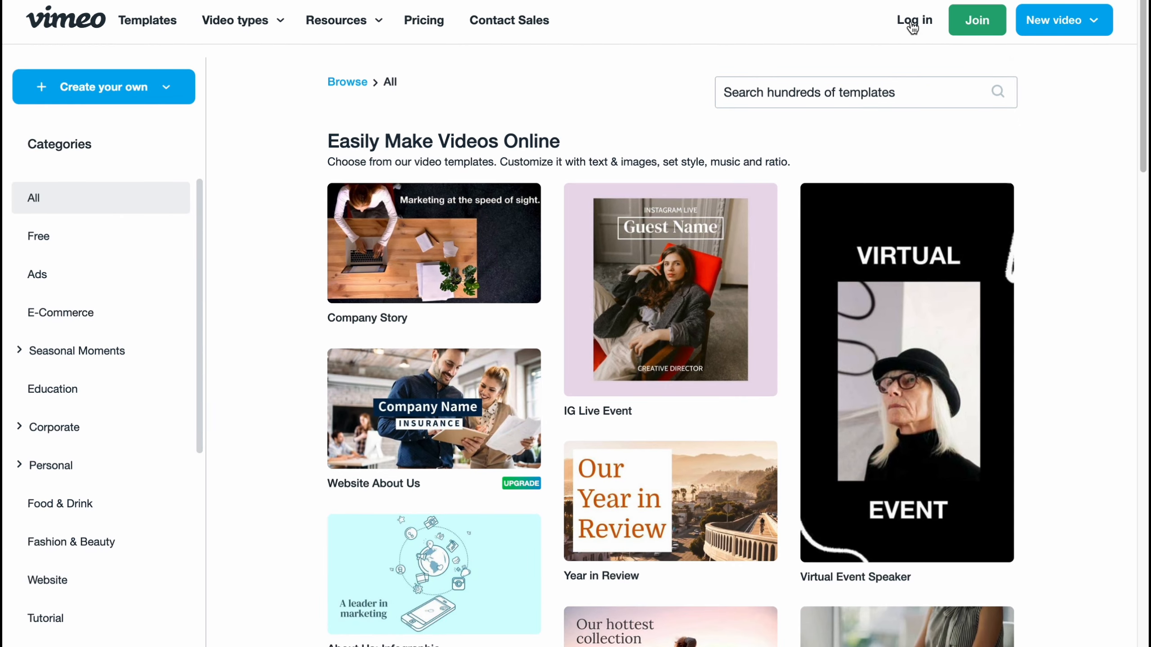
- Log in to Vimeo with an existing Google account
{"action": "left_click", "coordinate": [905, 25]}
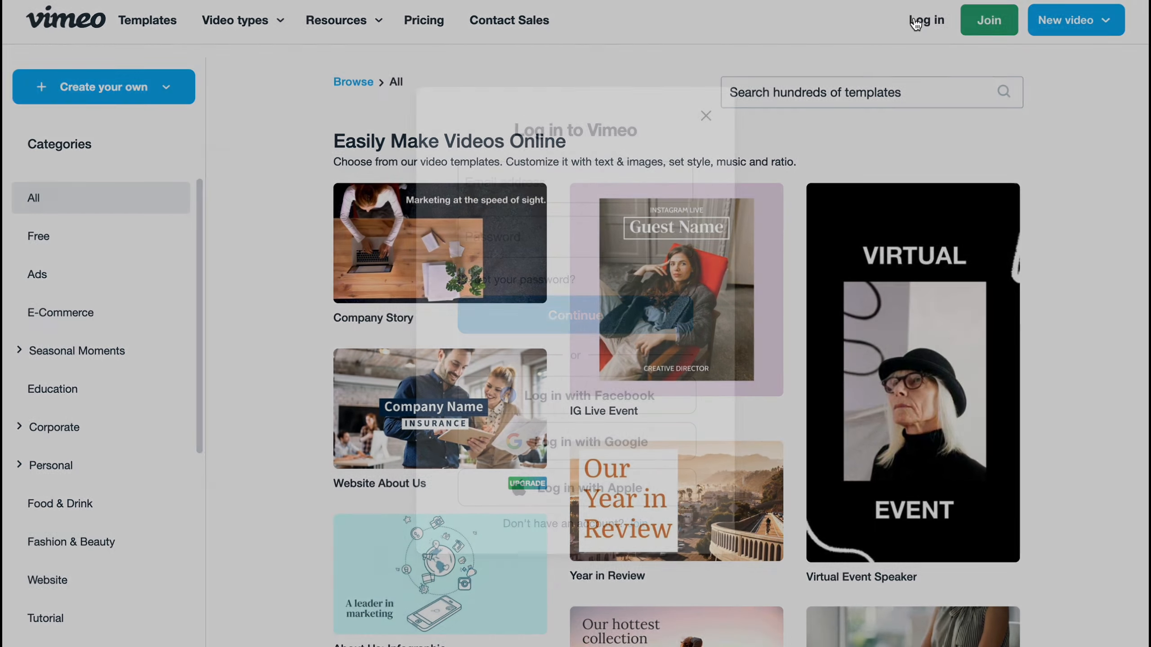
{"action": "left_click", "coordinate": [576, 443]}
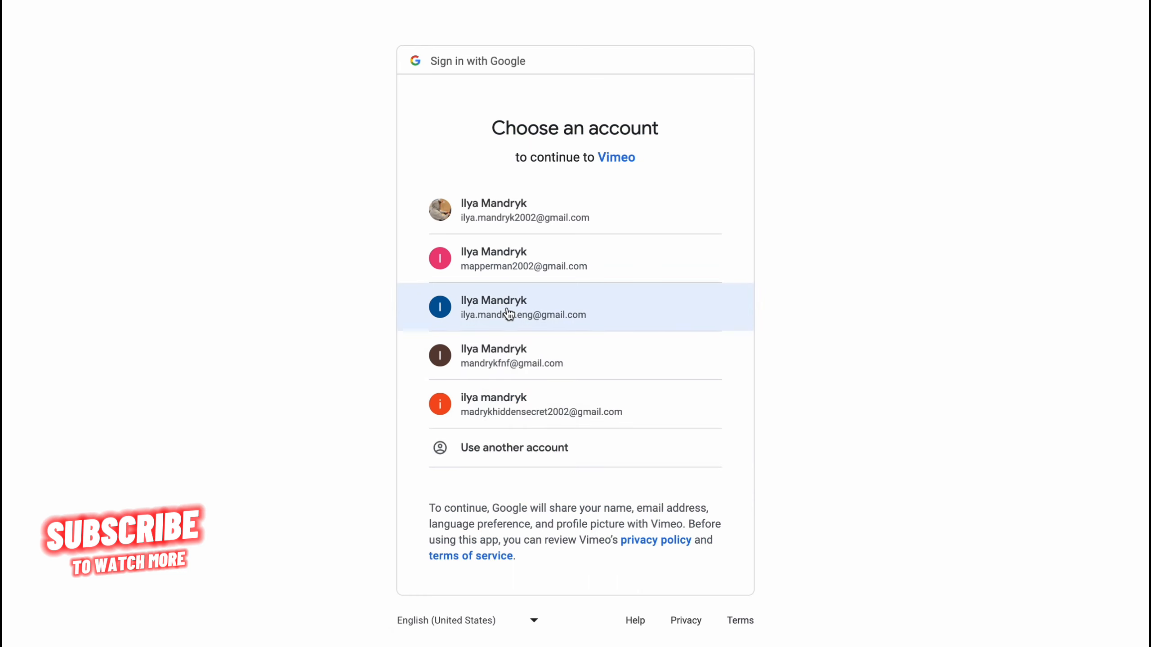
{"action": "left_click", "coordinate": [508, 313]}
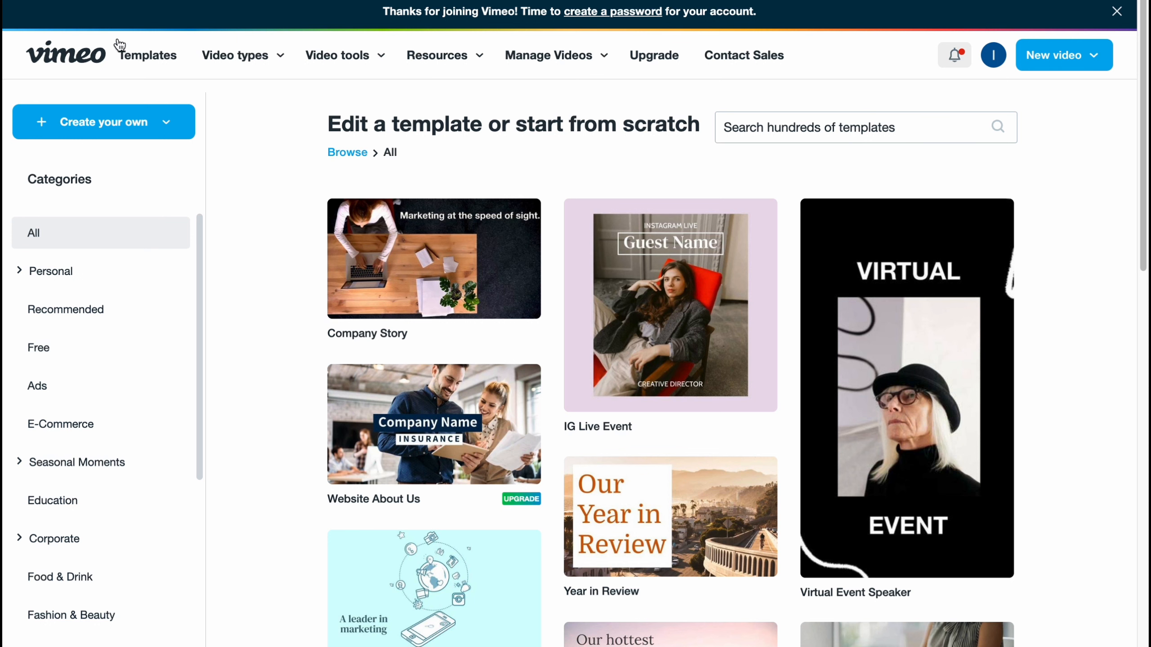
{"action": "mouse_move", "coordinate": [278, 55]}
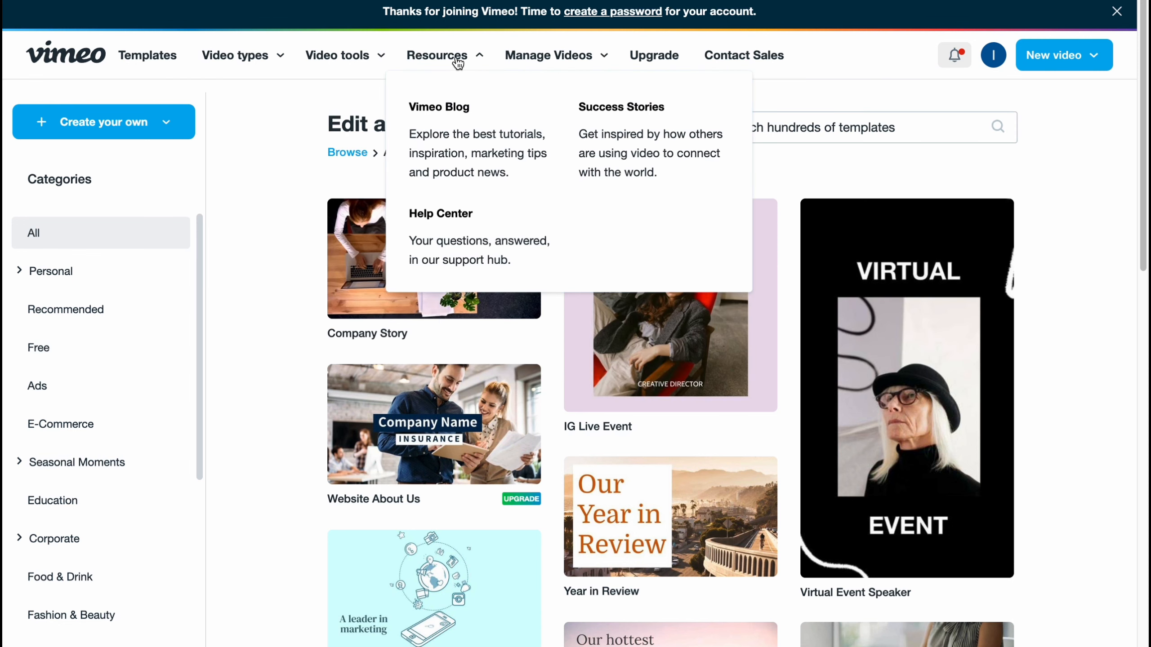
{"action": "mouse_move", "coordinate": [574, 66]}
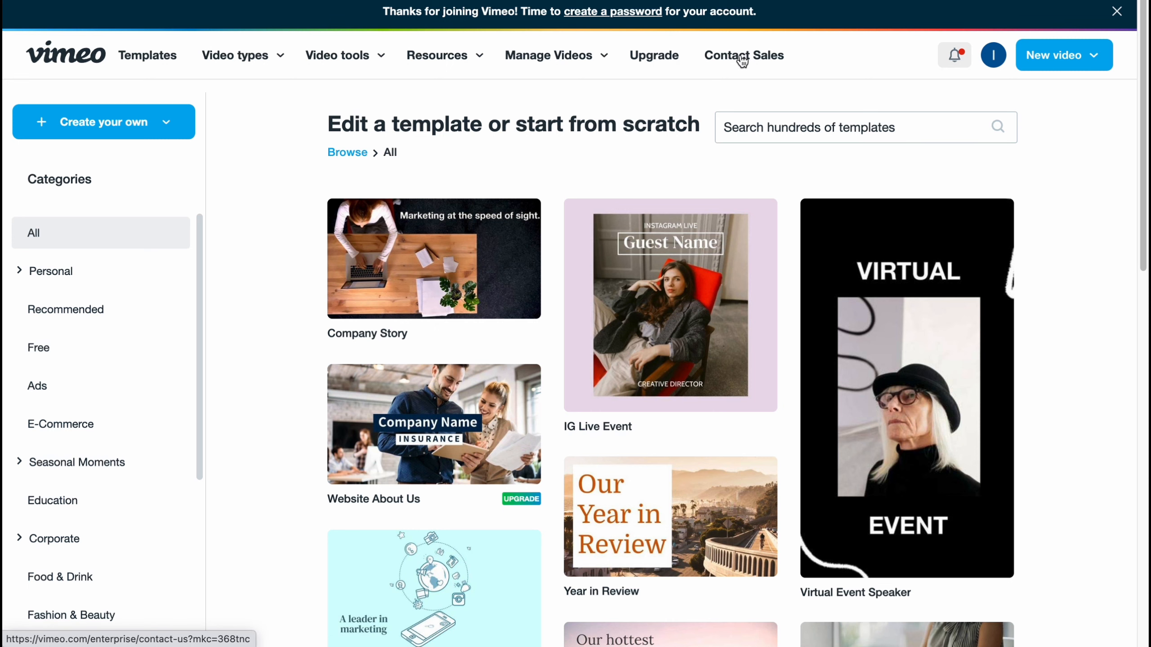
{"action": "scroll", "coordinate": [266, 303], "scroll_direction": "down", "scroll_amount": 3}
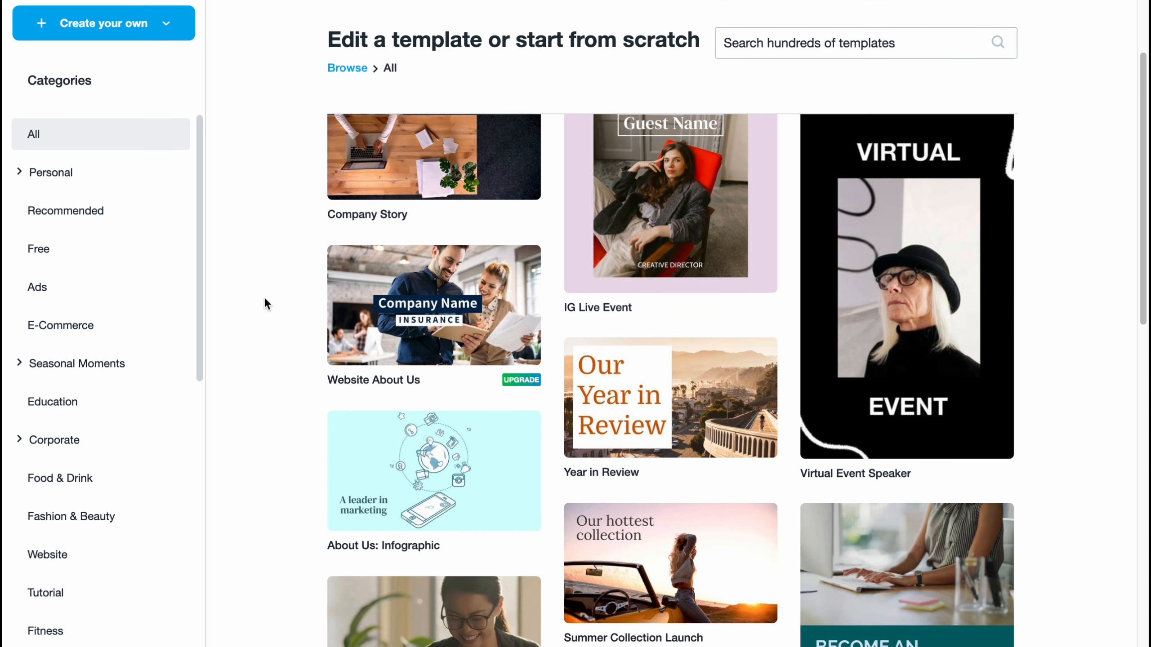
{"action": "scroll", "coordinate": [265, 298], "scroll_direction": "down", "scroll_amount": 3}
{"action": "scroll", "coordinate": [266, 299], "scroll_direction": "up", "scroll_amount": 5}
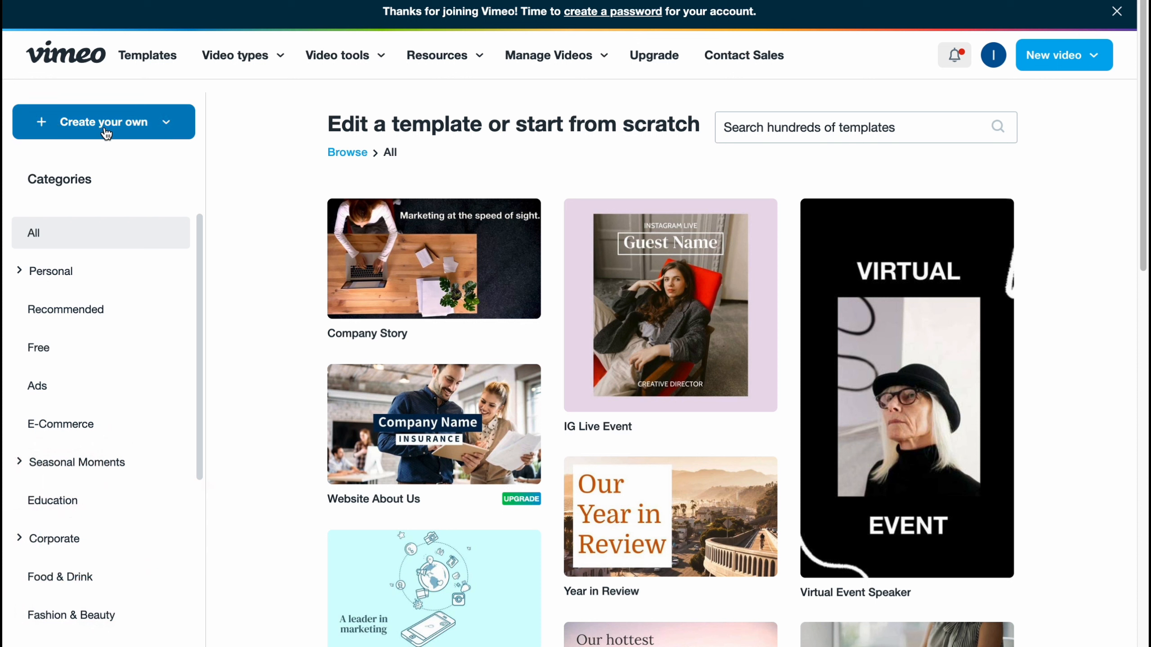
{"action": "left_click", "coordinate": [1108, 64]}
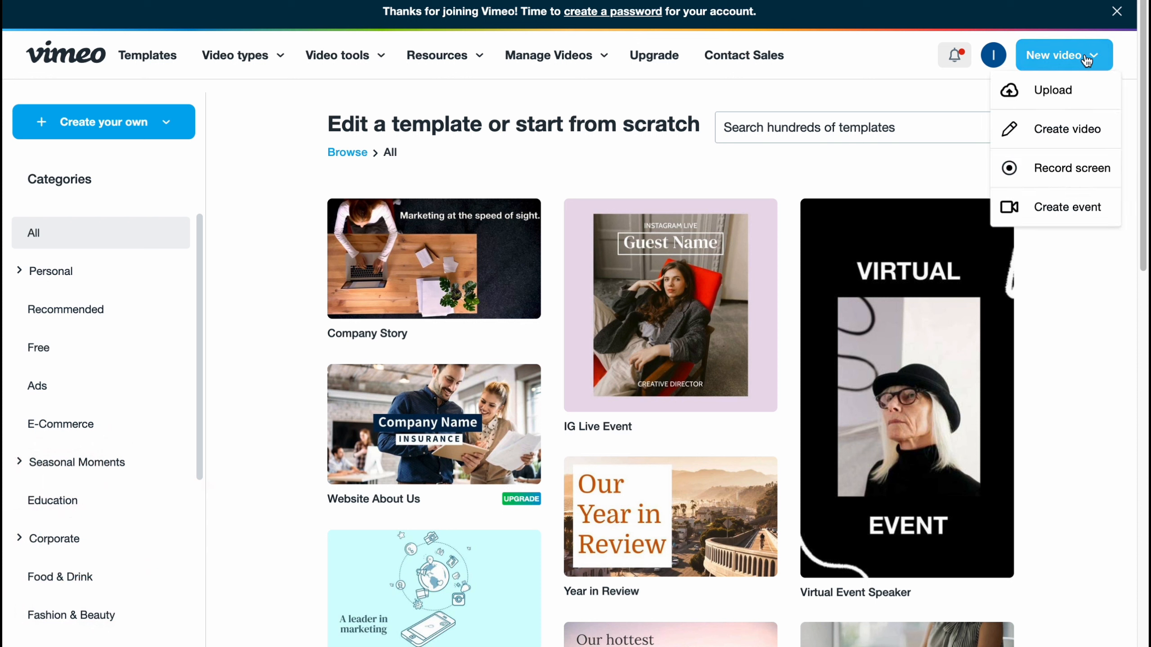
- Start a new video from scratch and look through the stock video categories in the media library
{"action": "left_click", "coordinate": [87, 135]}
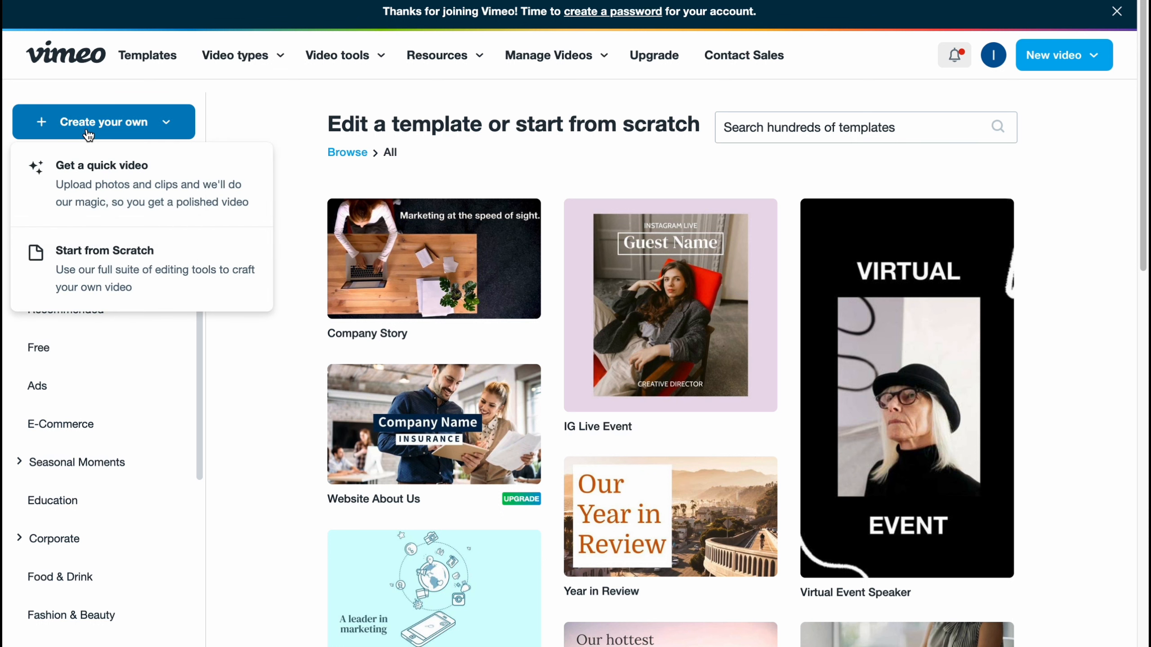
{"action": "left_click", "coordinate": [110, 280]}
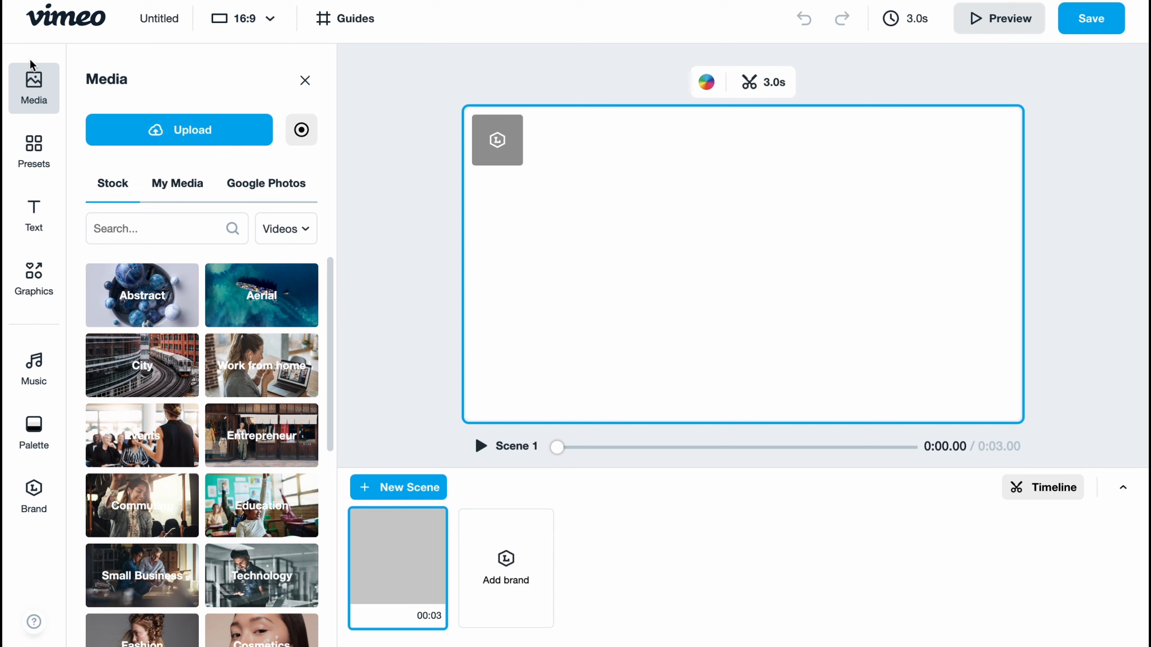
{"action": "left_click", "coordinate": [27, 96]}
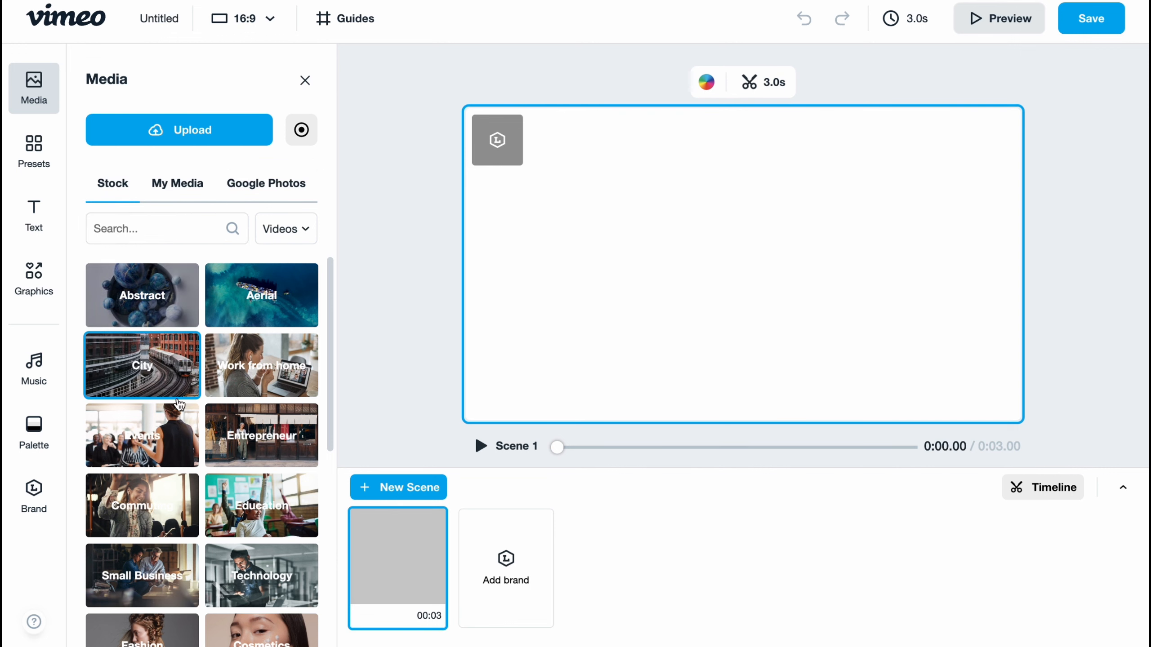
{"action": "scroll", "coordinate": [149, 363], "scroll_direction": "down", "scroll_amount": 5}
{"action": "scroll", "coordinate": [180, 413], "scroll_direction": "down", "scroll_amount": 3}
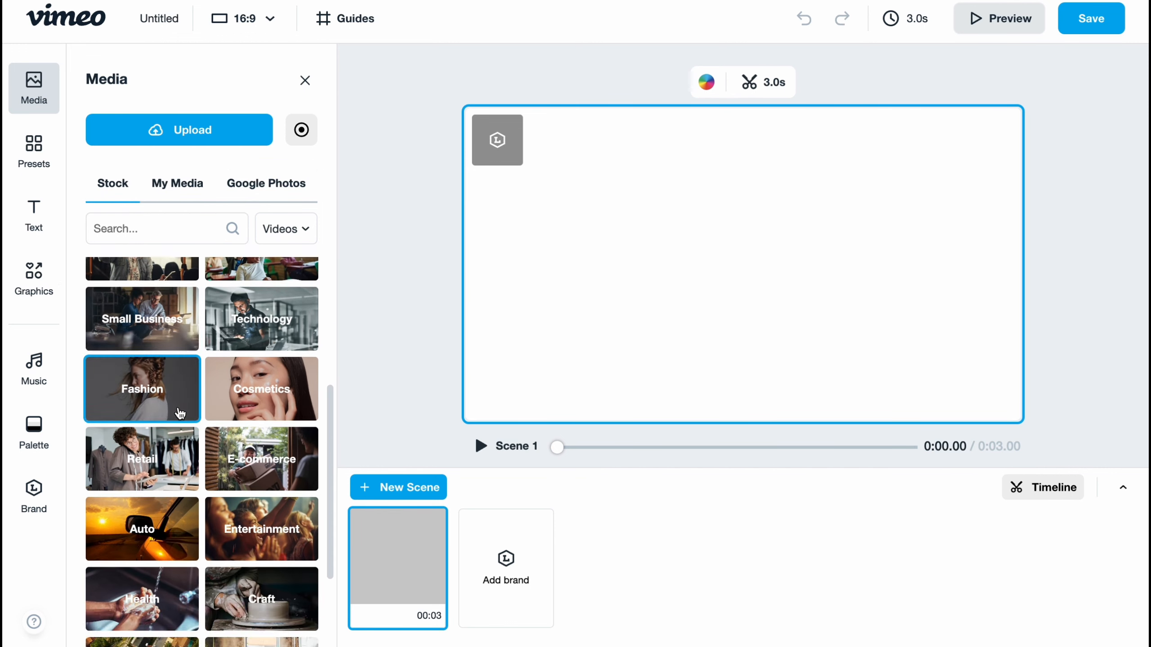
{"action": "scroll", "coordinate": [179, 413], "scroll_direction": "up", "scroll_amount": 8}
- Upload the two one-minute MP4 clips from the Desktop folder to the personal media library
{"action": "left_click", "coordinate": [182, 182]}
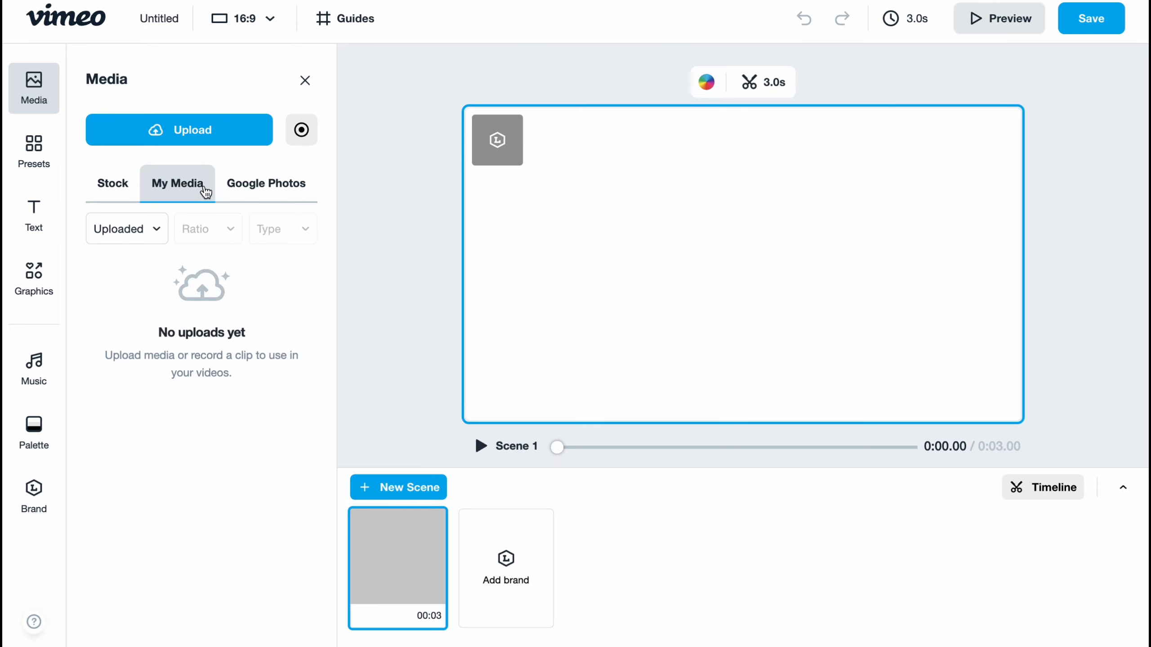
{"action": "left_click", "coordinate": [211, 137]}
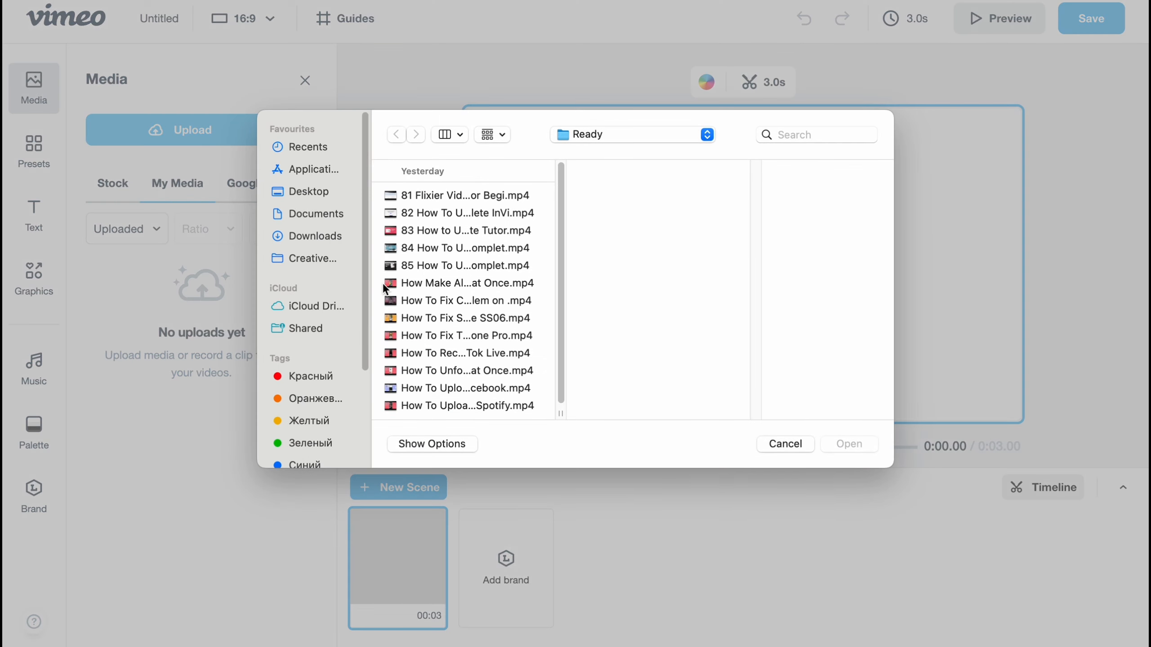
{"action": "left_click", "coordinate": [306, 190]}
{"action": "scroll", "coordinate": [455, 289], "scroll_direction": "down", "scroll_amount": 5}
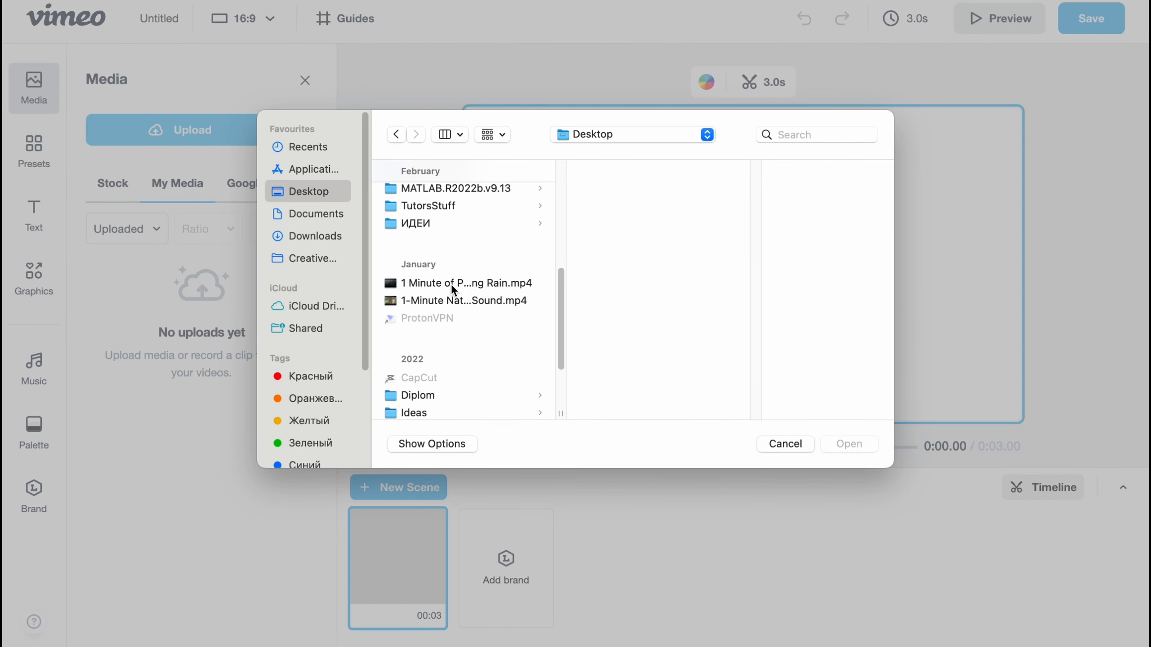
{"action": "left_click", "coordinate": [453, 287]}
{"action": "left_click", "coordinate": [449, 301], "text": "shift"}
{"action": "left_click", "coordinate": [849, 444]}
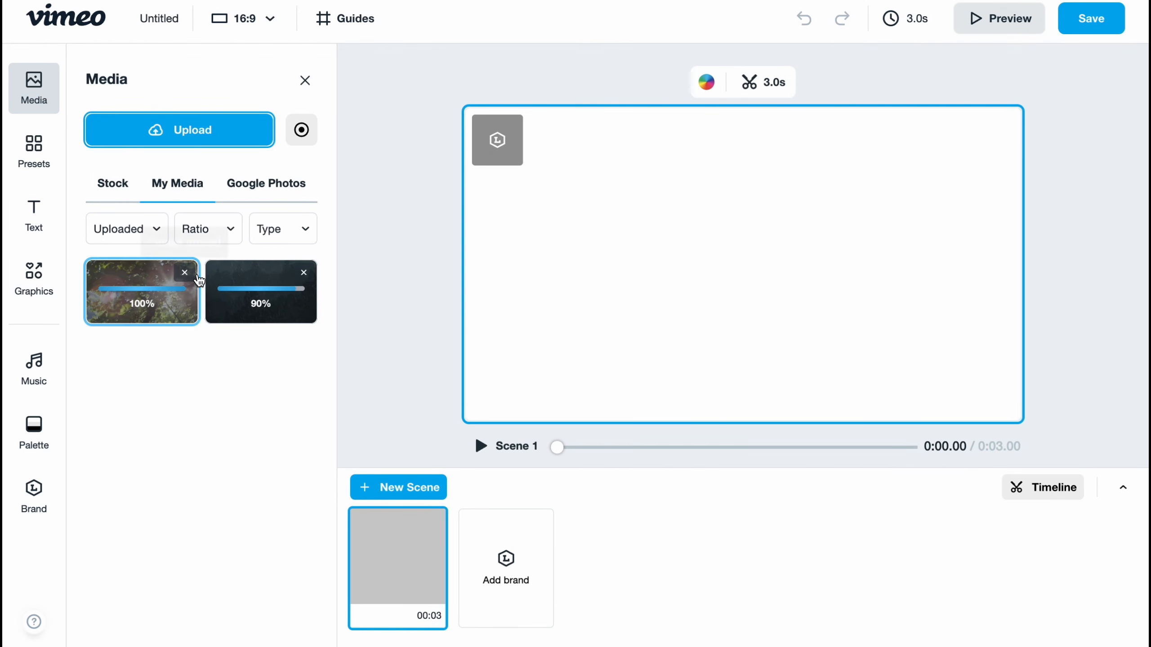
- Look through the available scene presets, examining the Clean preset more closely
{"action": "left_click", "coordinate": [26, 153]}
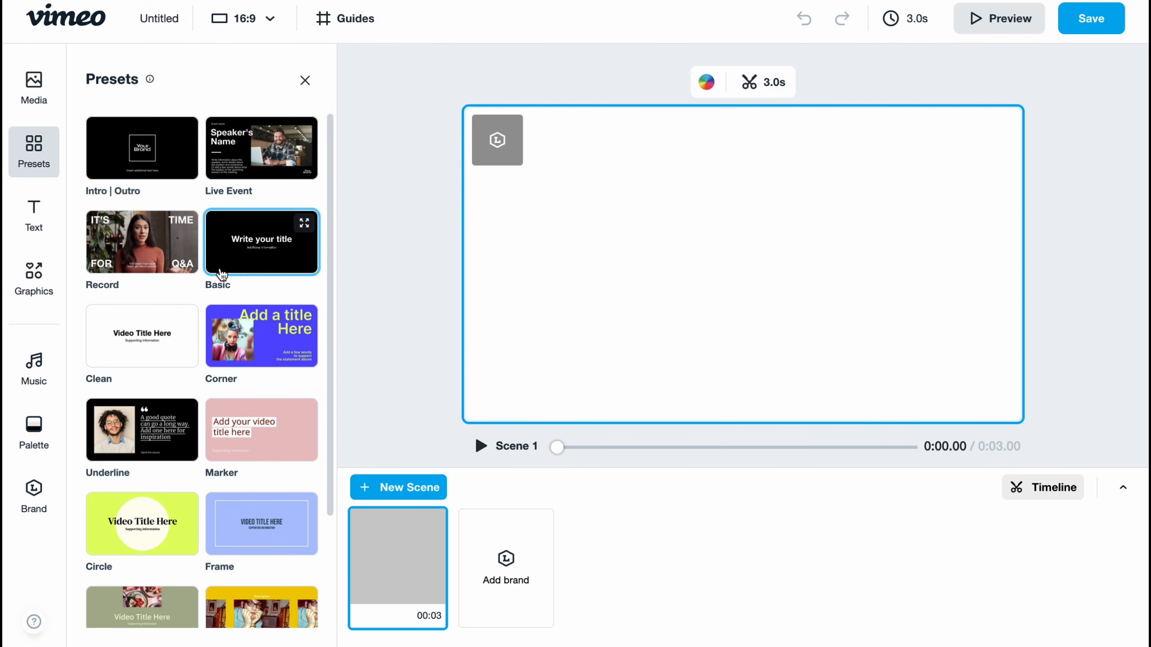
{"action": "scroll", "coordinate": [136, 336], "scroll_direction": "down", "scroll_amount": 1}
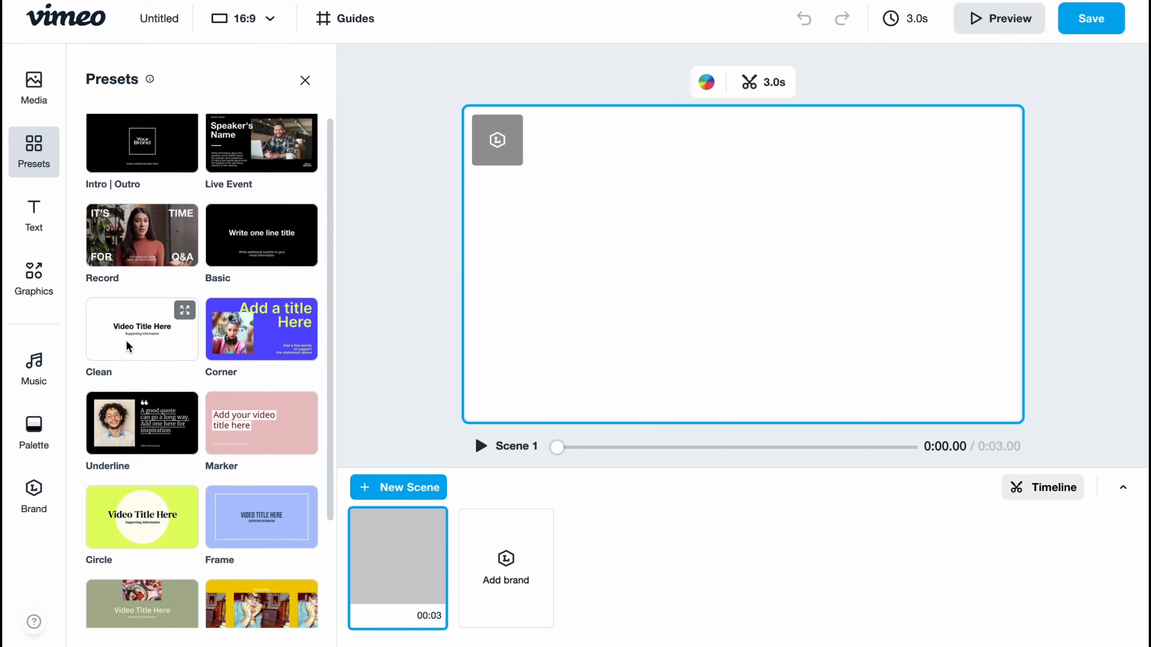
{"action": "left_click", "coordinate": [137, 332]}
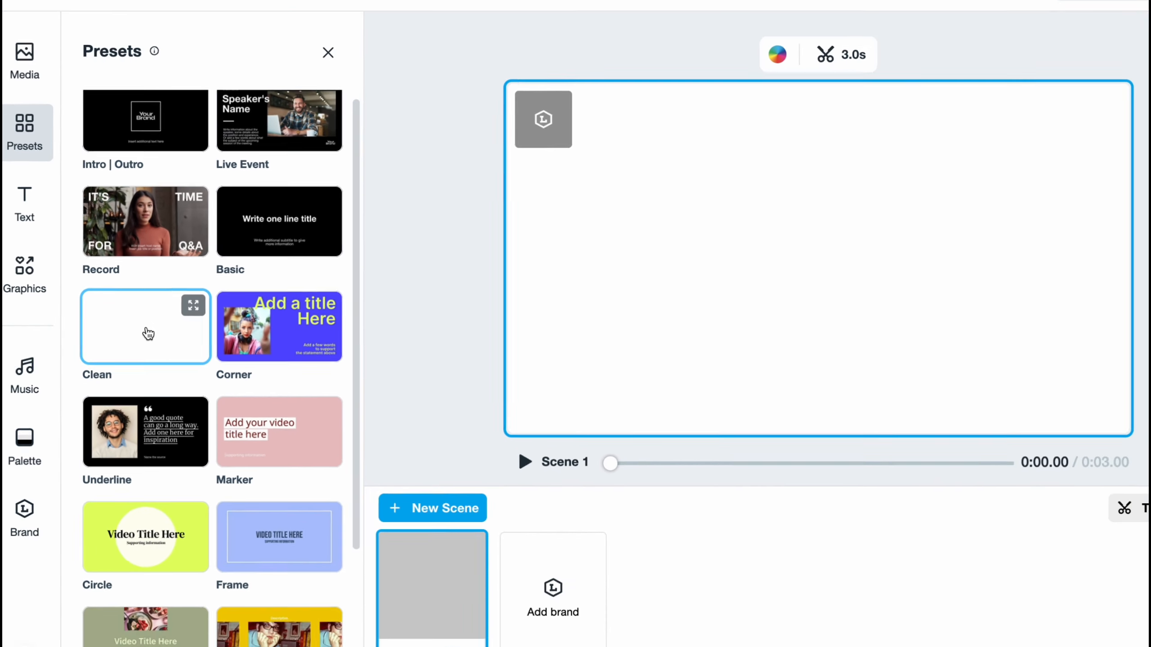
{"action": "left_click", "coordinate": [141, 57]}
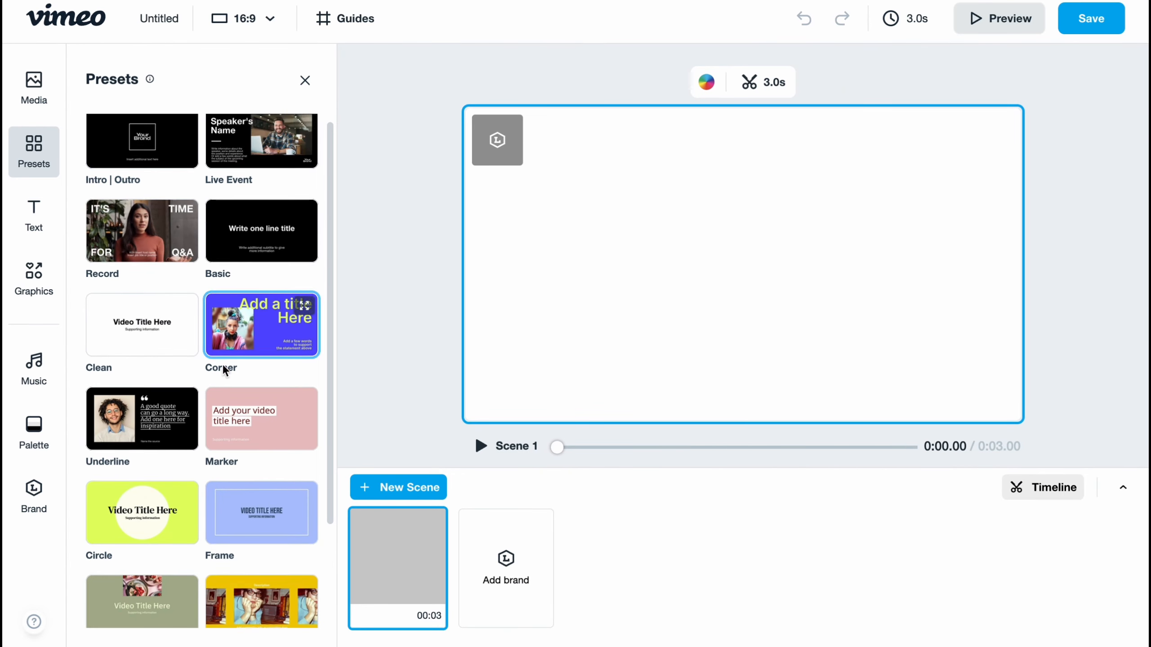
{"action": "scroll", "coordinate": [223, 370], "scroll_direction": "down", "scroll_amount": 3}
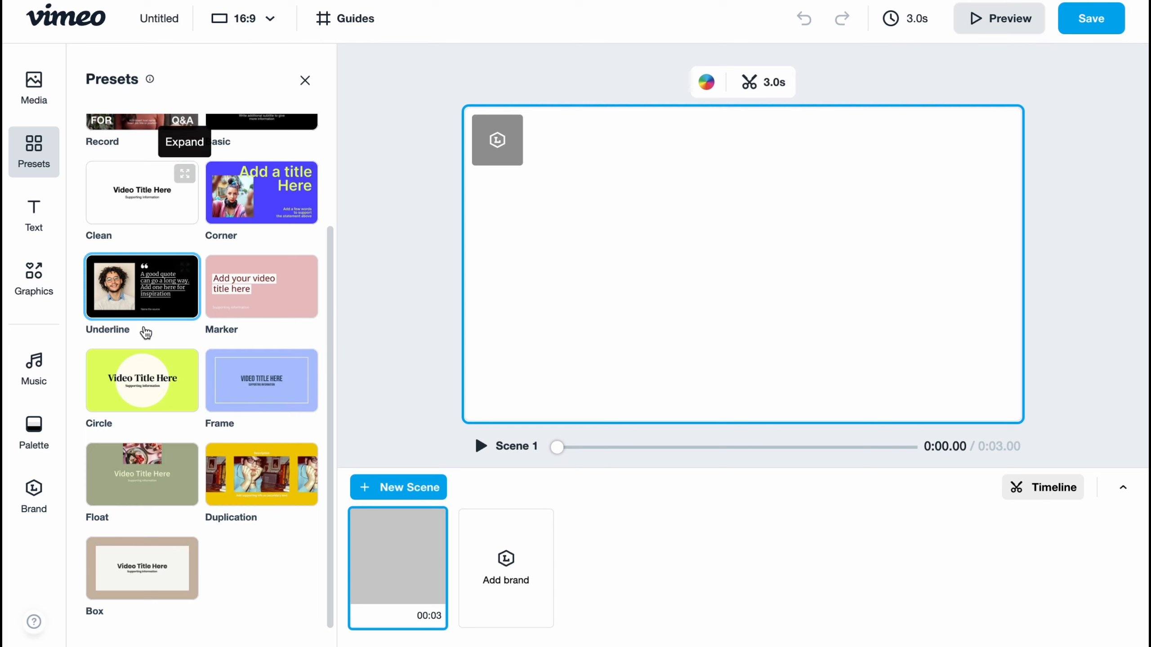
- Look over the text styles and browse the graphics library across its categories
{"action": "left_click", "coordinate": [33, 215]}
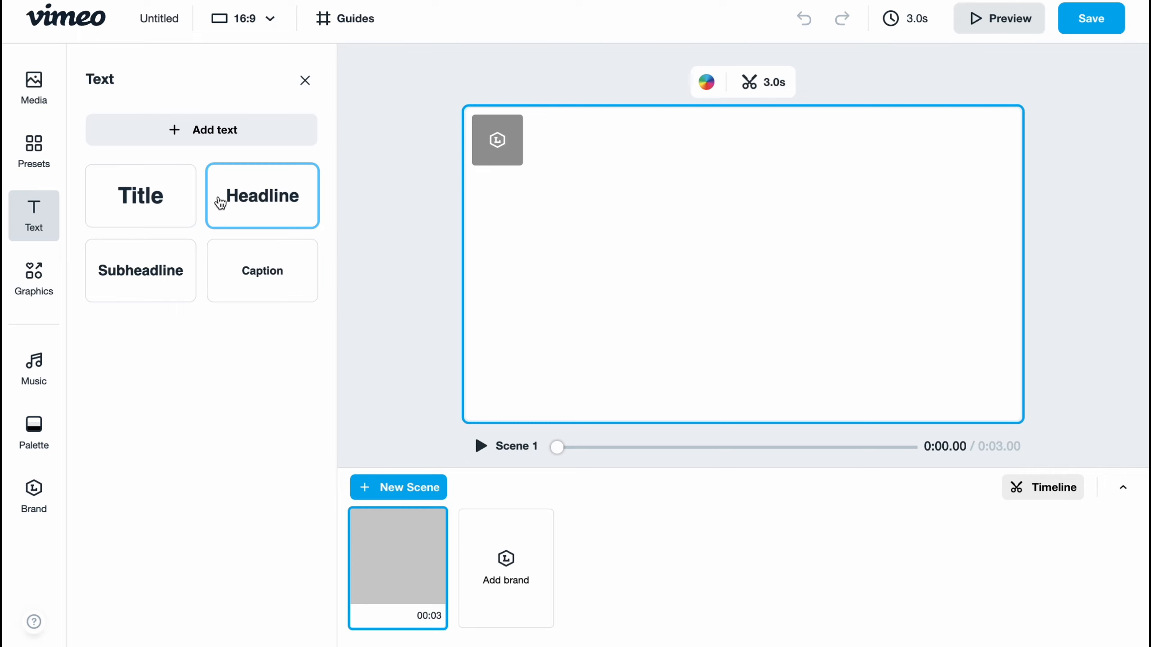
{"action": "left_click", "coordinate": [39, 274]}
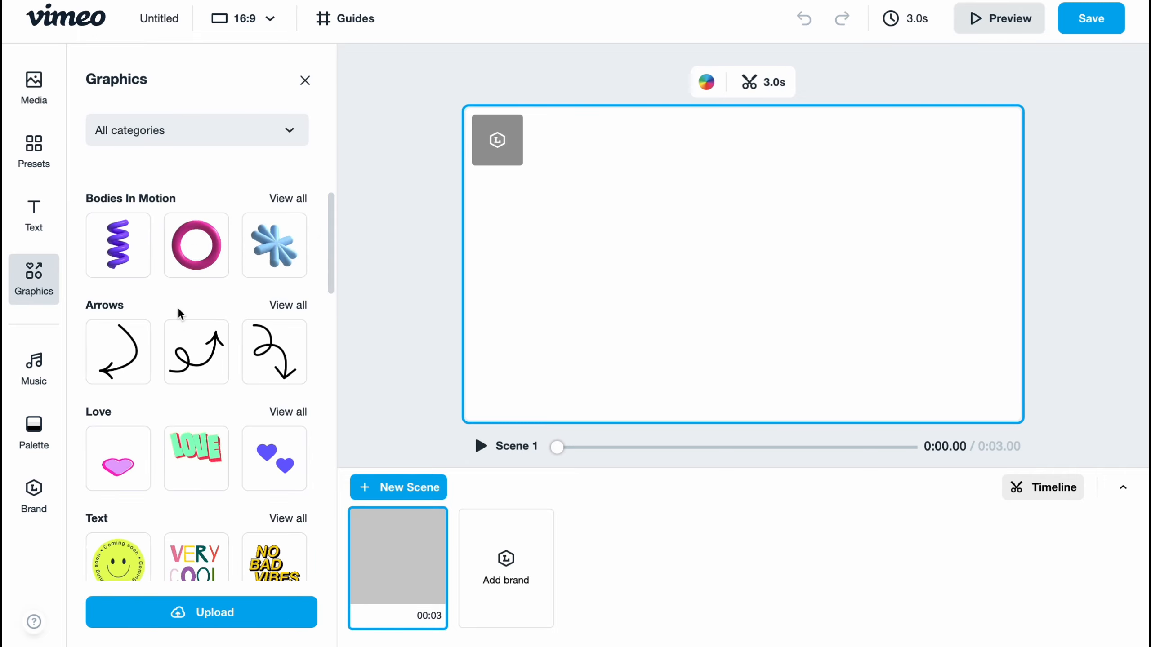
{"action": "scroll", "coordinate": [180, 314], "scroll_direction": "down", "scroll_amount": 2}
{"action": "scroll", "coordinate": [179, 363], "scroll_direction": "down", "scroll_amount": 3}
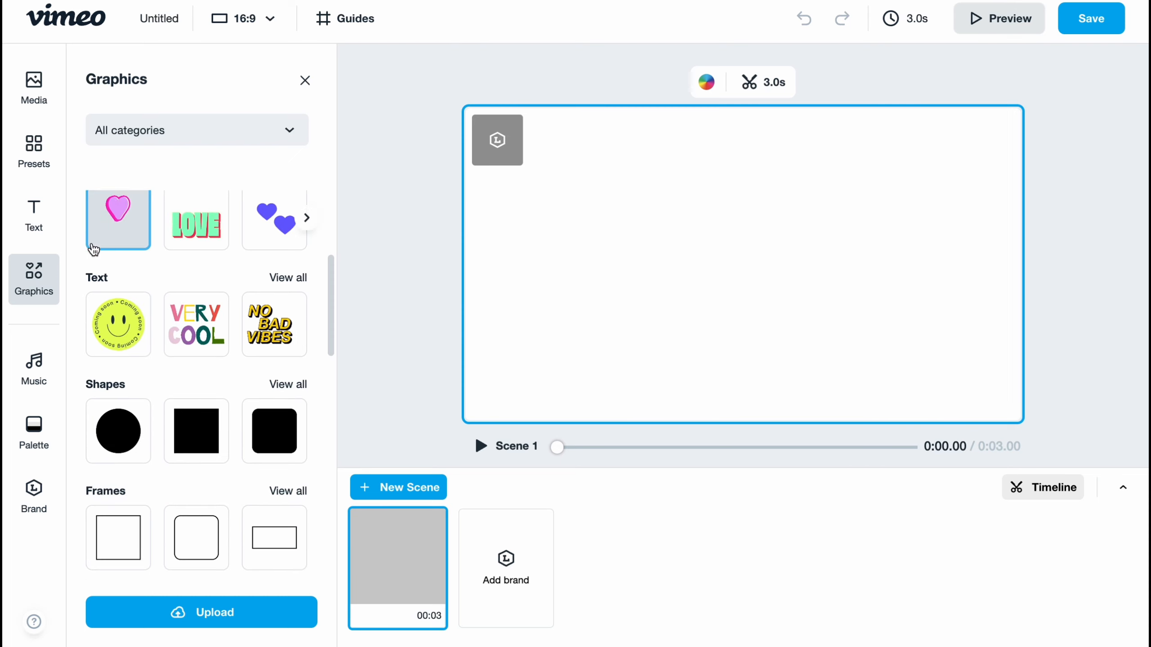
{"action": "scroll", "coordinate": [181, 383], "scroll_direction": "down", "scroll_amount": 10}
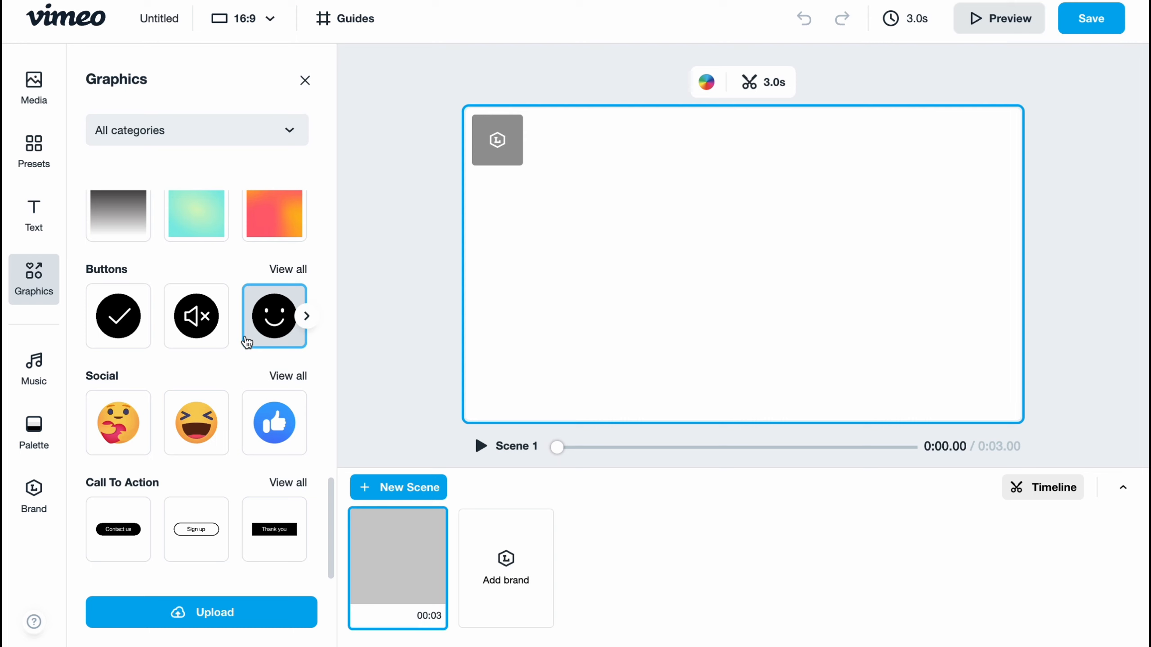
- Browse the featured music tracks available for the video
{"action": "left_click", "coordinate": [22, 383]}
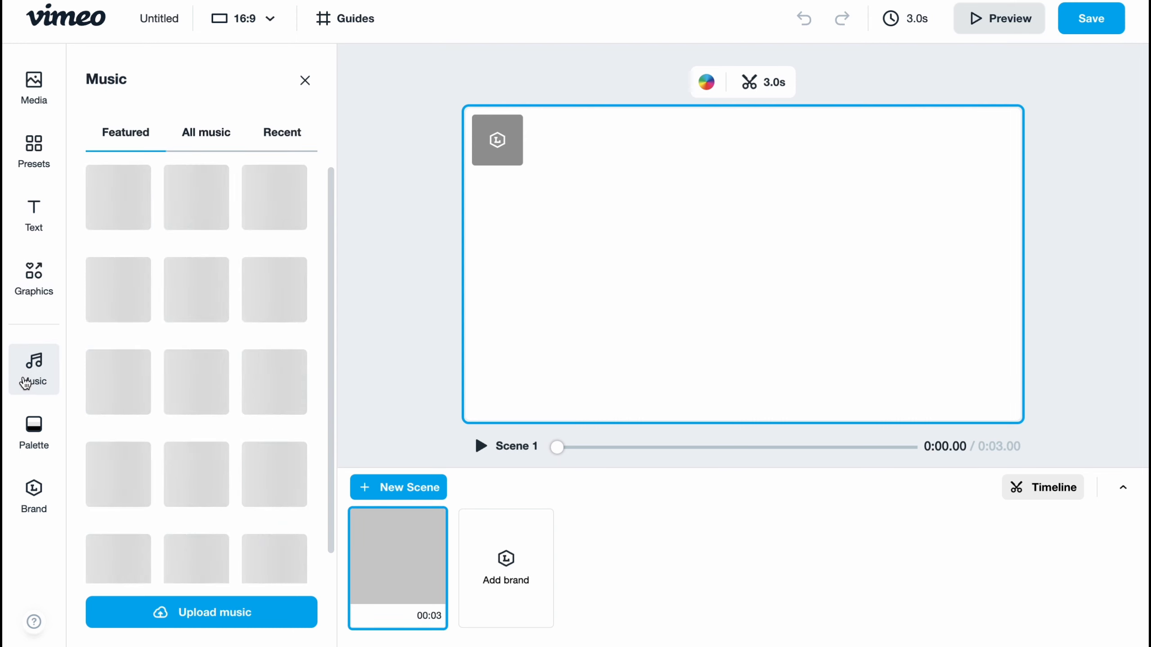
{"action": "scroll", "coordinate": [190, 290], "scroll_direction": "down", "scroll_amount": 6}
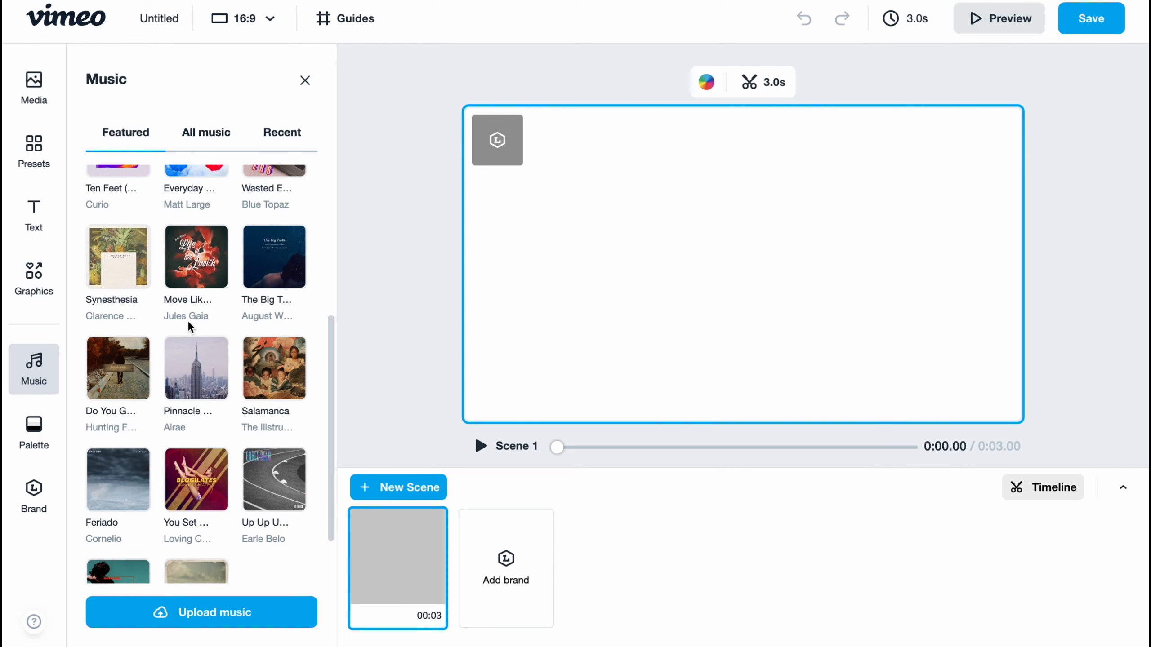
{"action": "scroll", "coordinate": [189, 327], "scroll_direction": "up", "scroll_amount": 6}
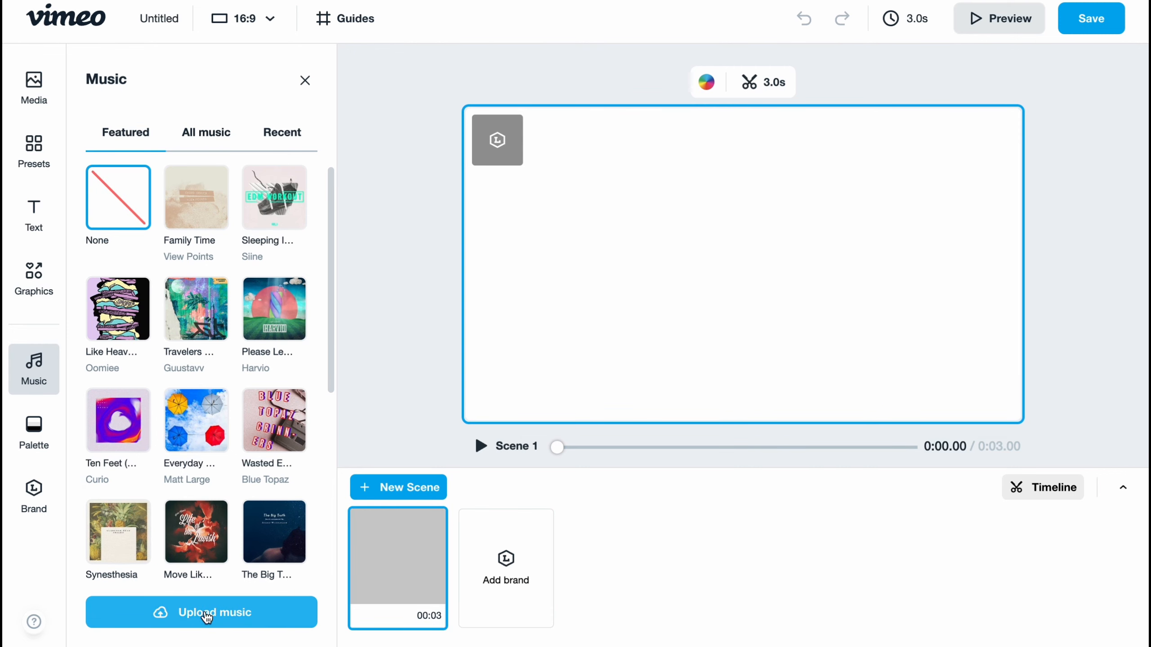
- Look over the color palettes and the brand feature, dismissing the Standard plan offer
{"action": "left_click", "coordinate": [39, 419]}
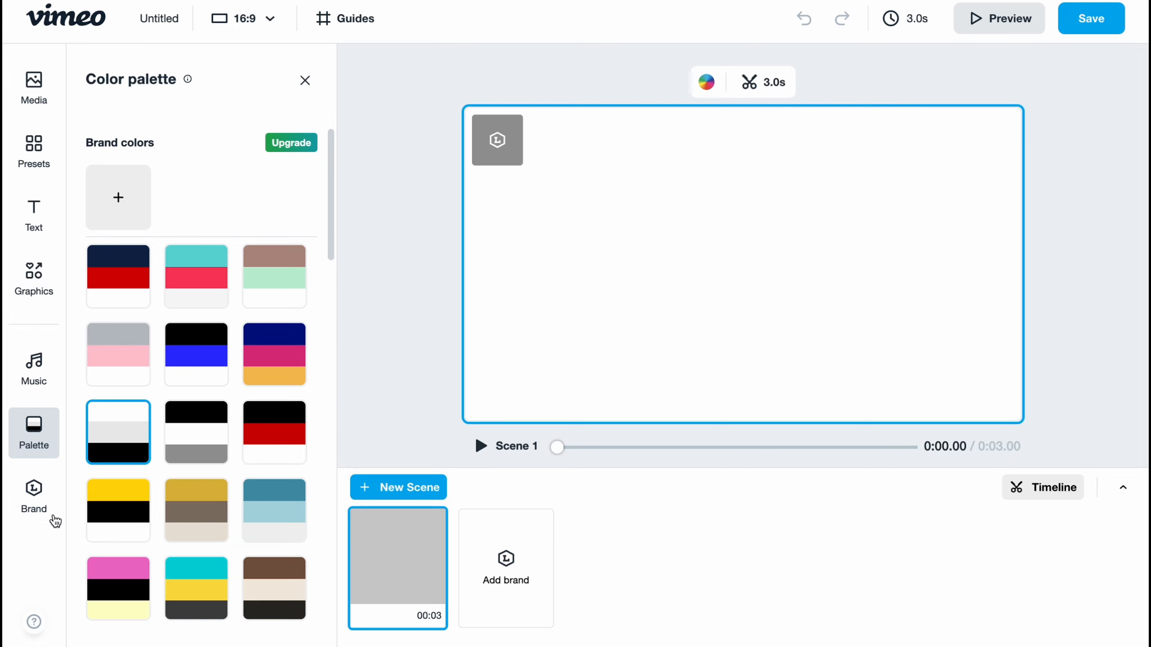
{"action": "left_click", "coordinate": [32, 489]}
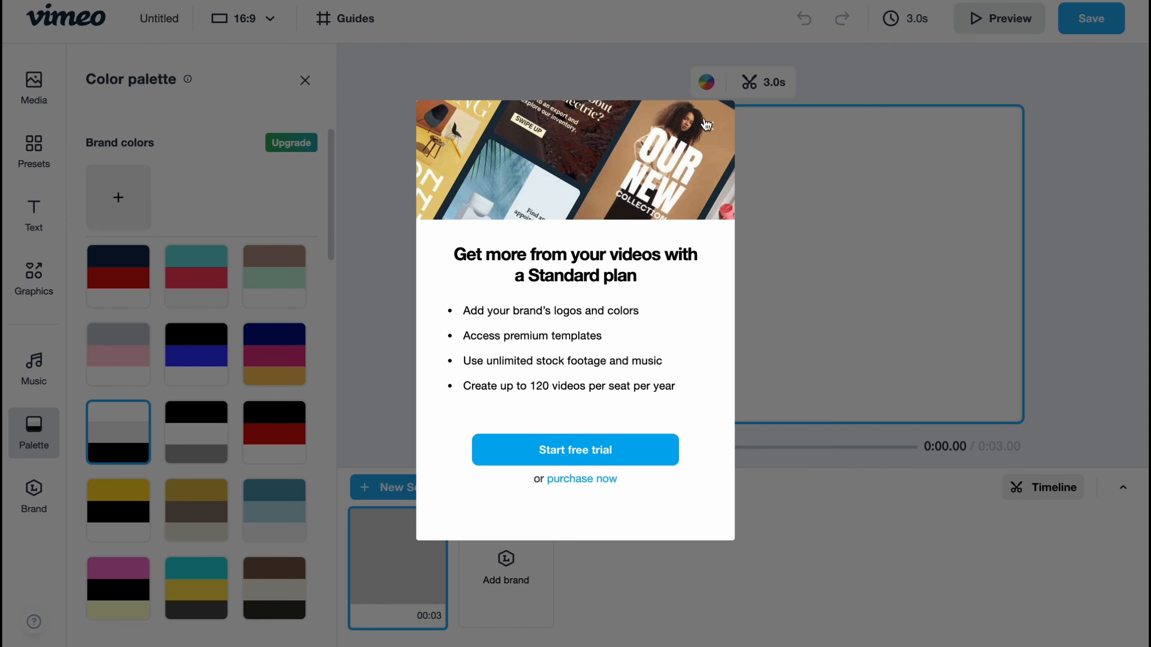
{"action": "left_click", "coordinate": [707, 128]}
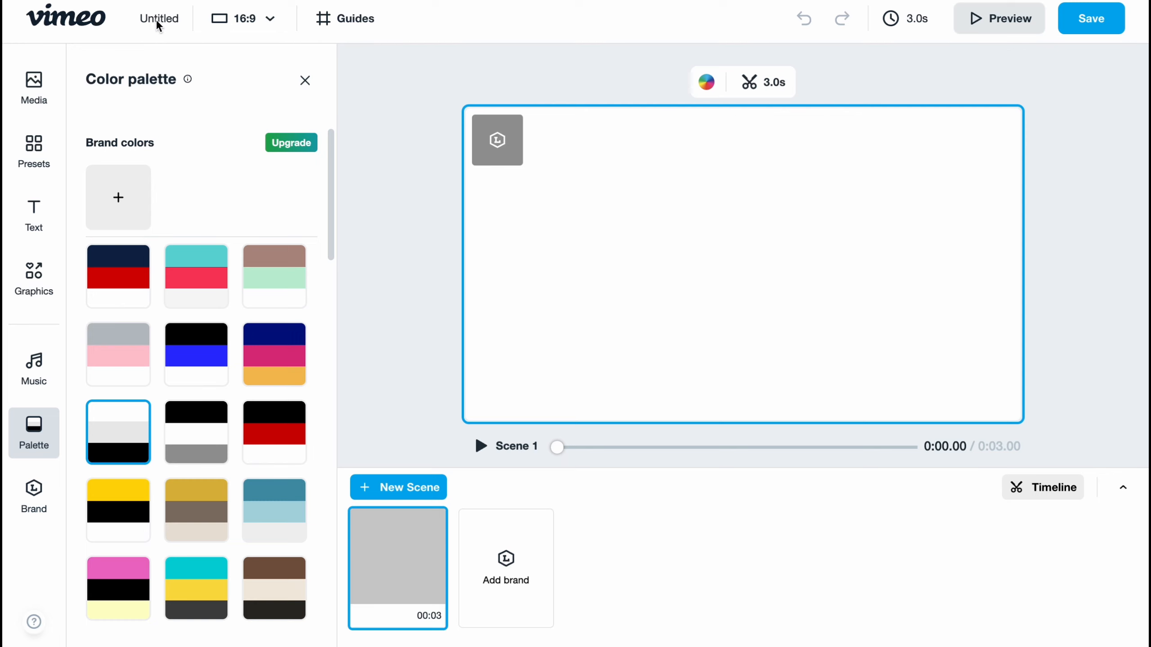
- Examine the aspect ratio choices and the guide settings of the video
{"action": "left_click", "coordinate": [281, 29]}
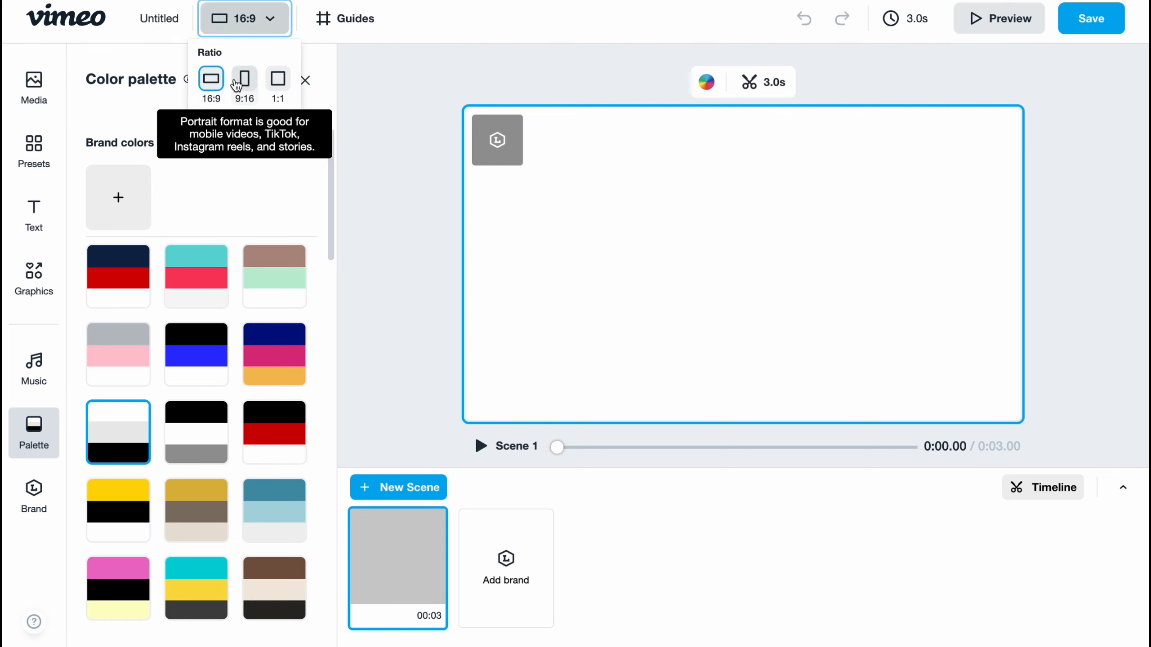
{"action": "left_click", "coordinate": [333, 19]}
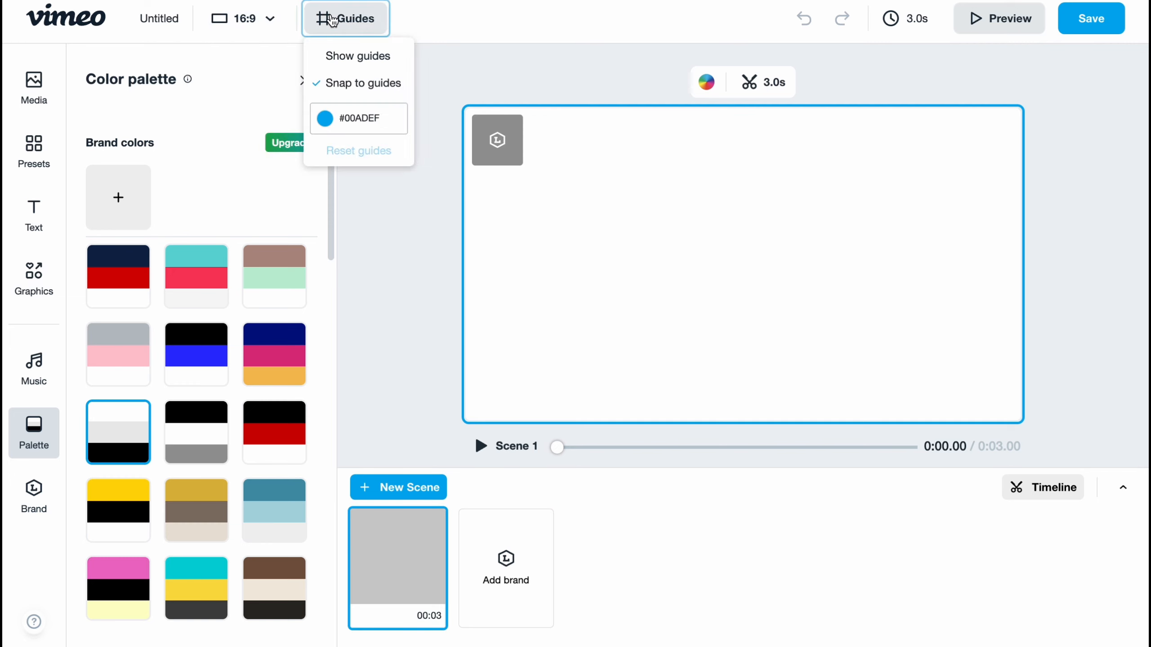
- Add the rainy forest clip from the uploaded media as a new scene and dismiss the cutaways notice
{"action": "left_click", "coordinate": [435, 68]}
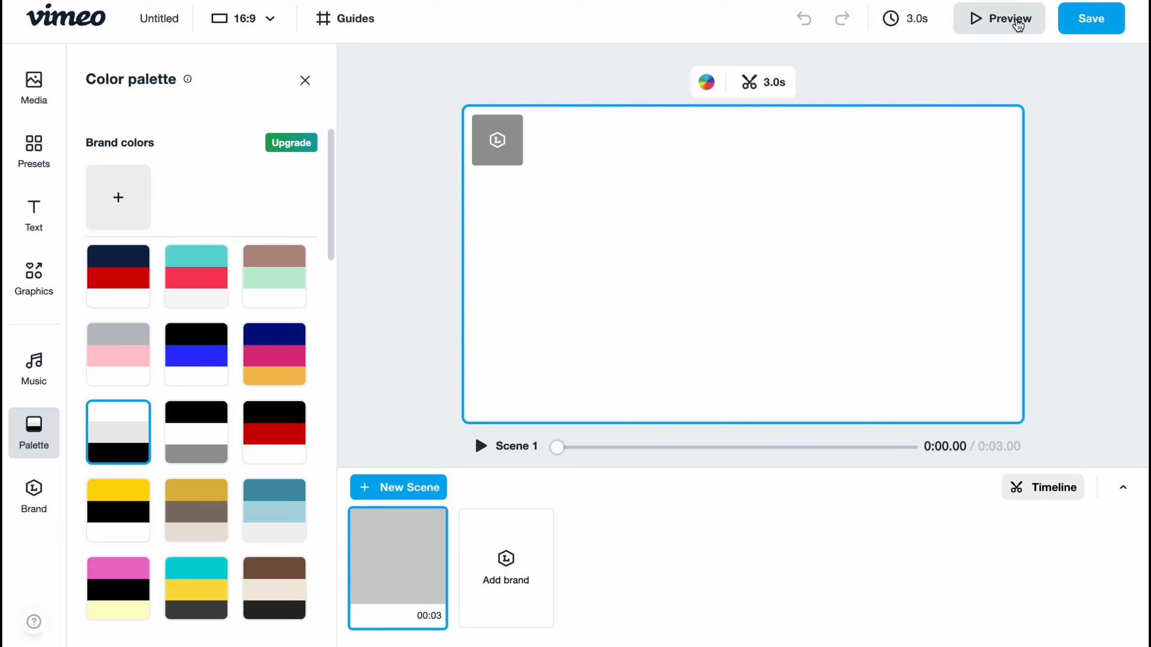
{"action": "left_click", "coordinate": [34, 87]}
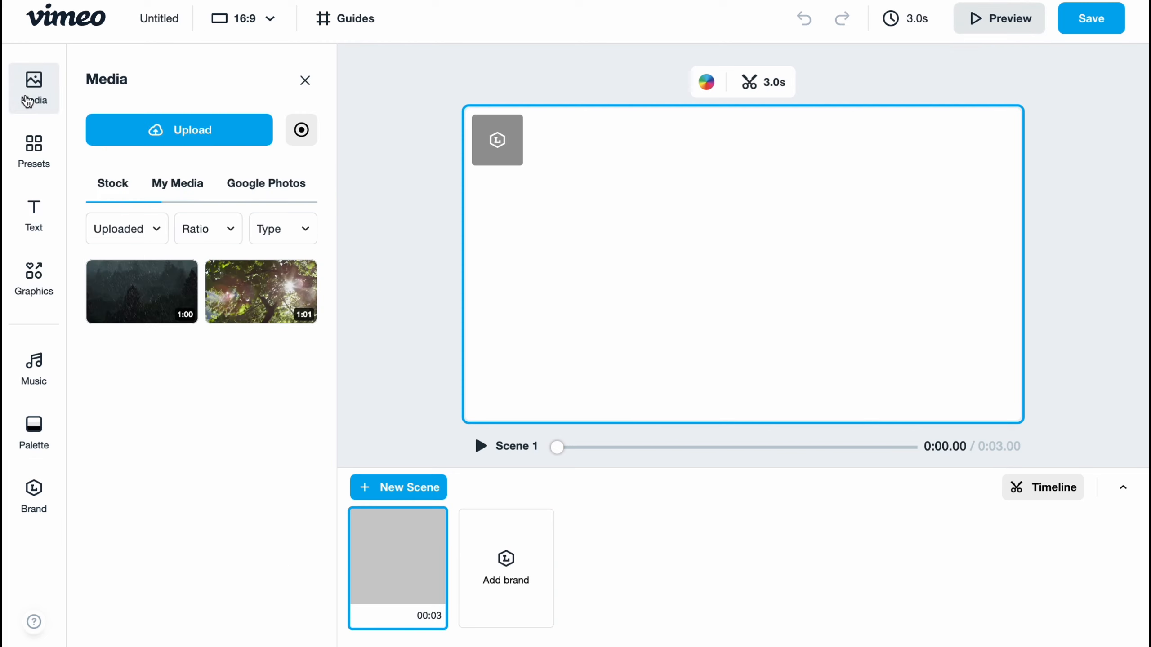
{"action": "left_click_drag", "start_coordinate": [207, 314], "coordinate": [355, 536]}
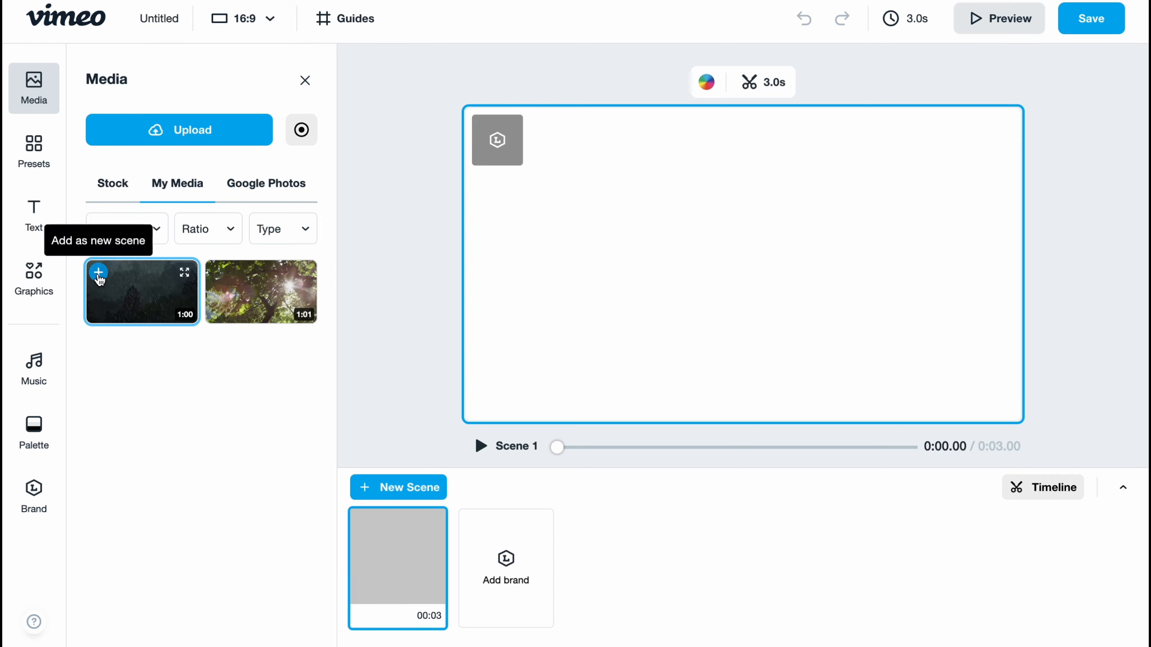
{"action": "left_click", "coordinate": [98, 273]}
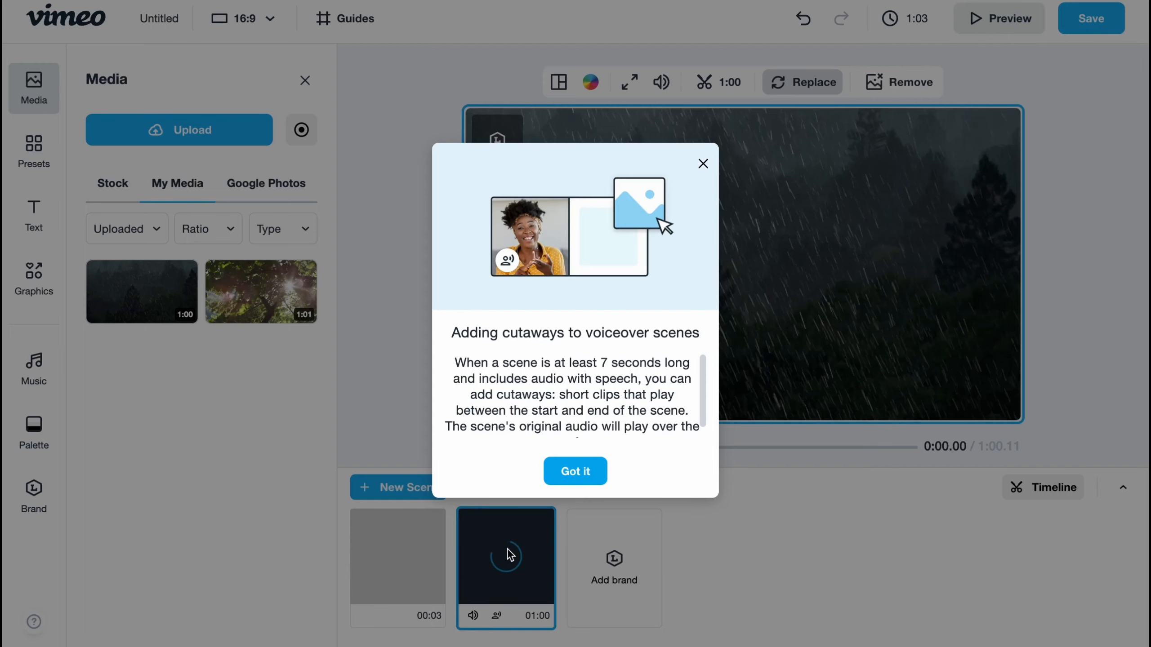
{"action": "left_click", "coordinate": [702, 164]}
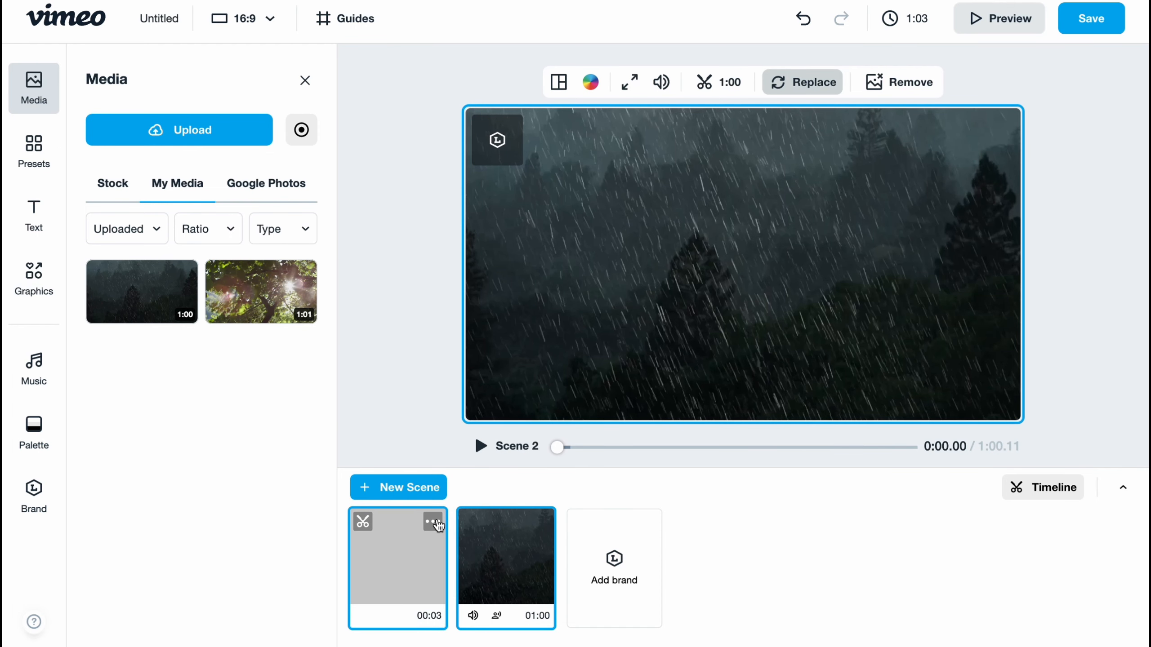
- Delete the blank first scene and add the sunlit tree clip from the uploaded media as a new scene
{"action": "left_click", "coordinate": [433, 523]}
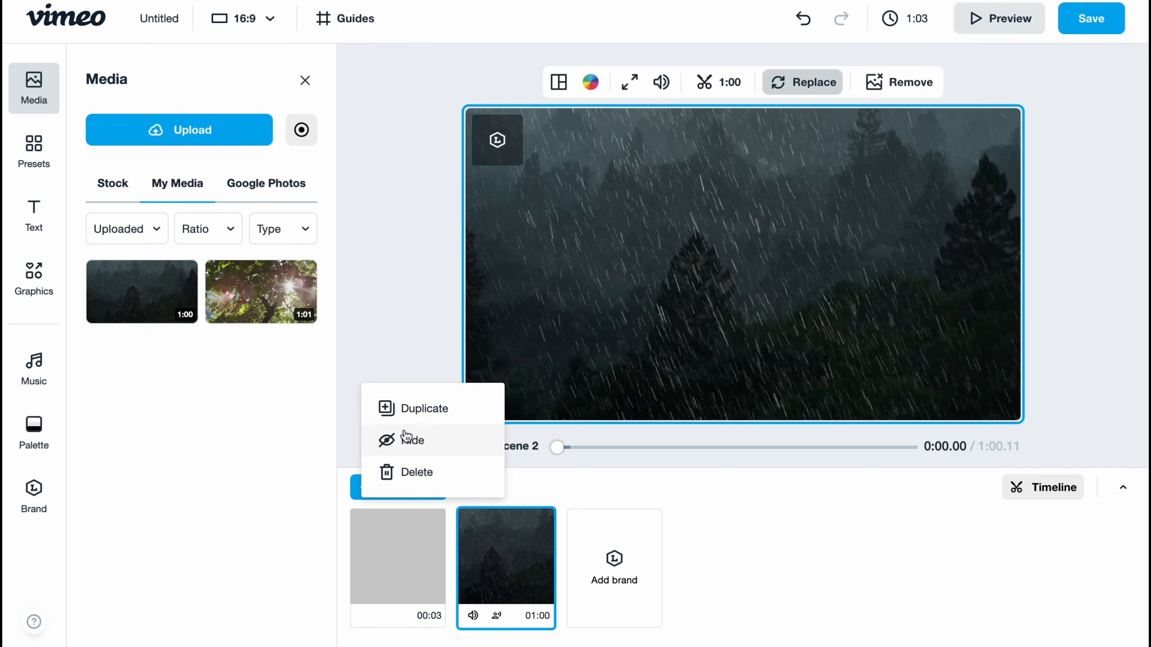
{"action": "left_click", "coordinate": [395, 558]}
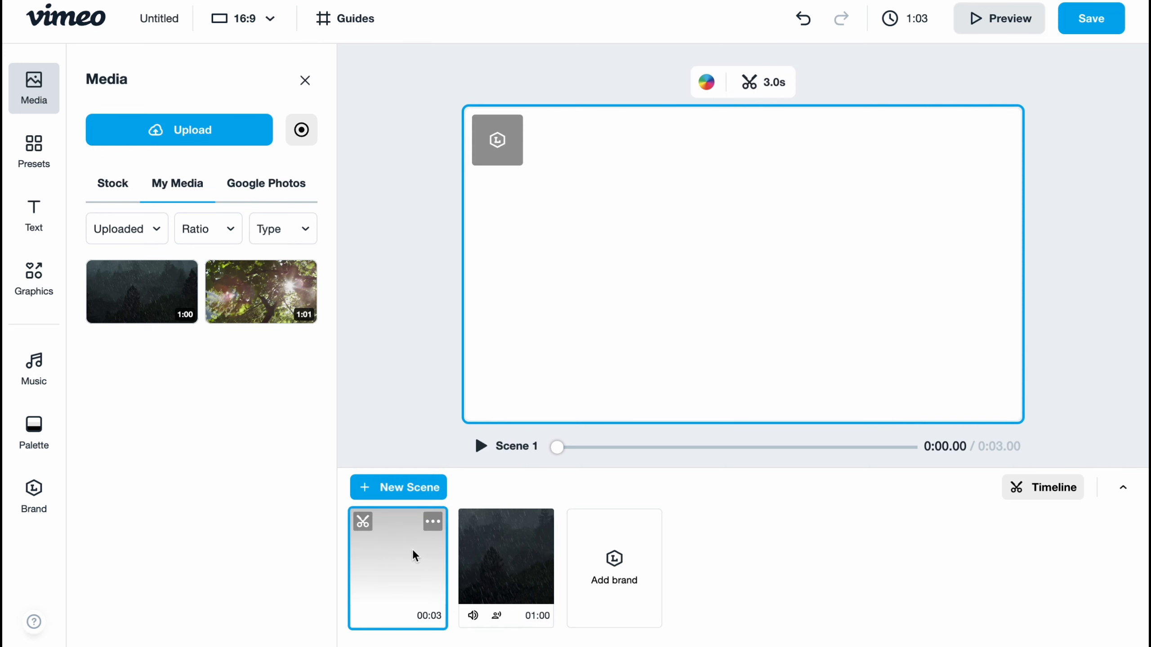
{"action": "left_click", "coordinate": [433, 522]}
{"action": "left_click", "coordinate": [429, 471]}
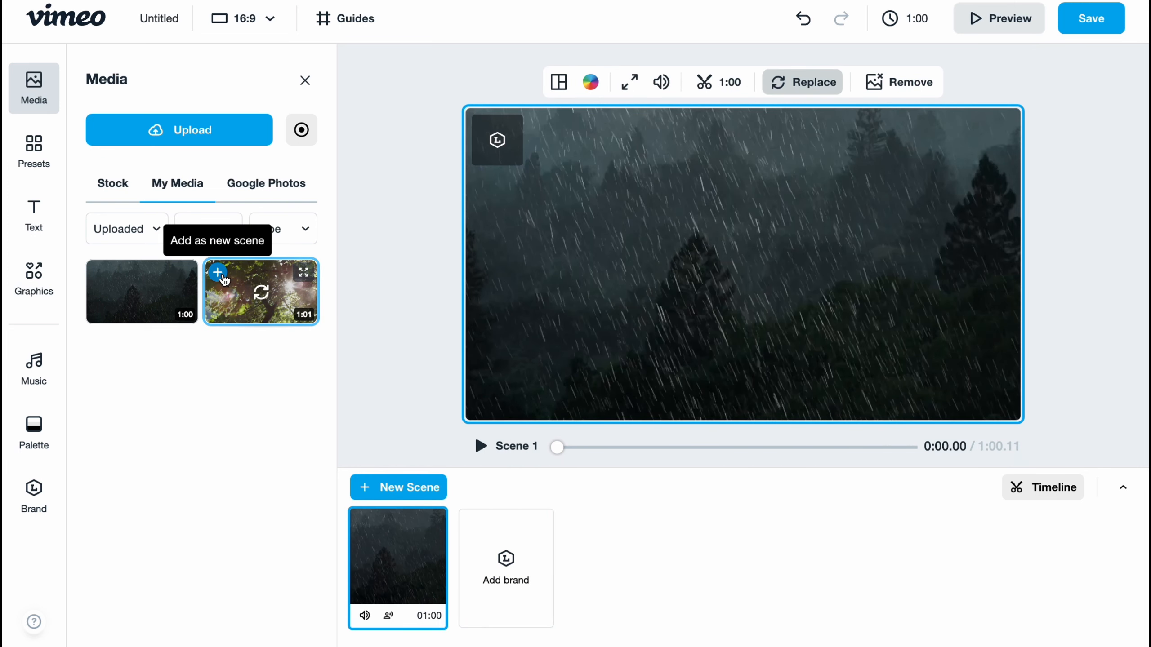
{"action": "left_click", "coordinate": [217, 272]}
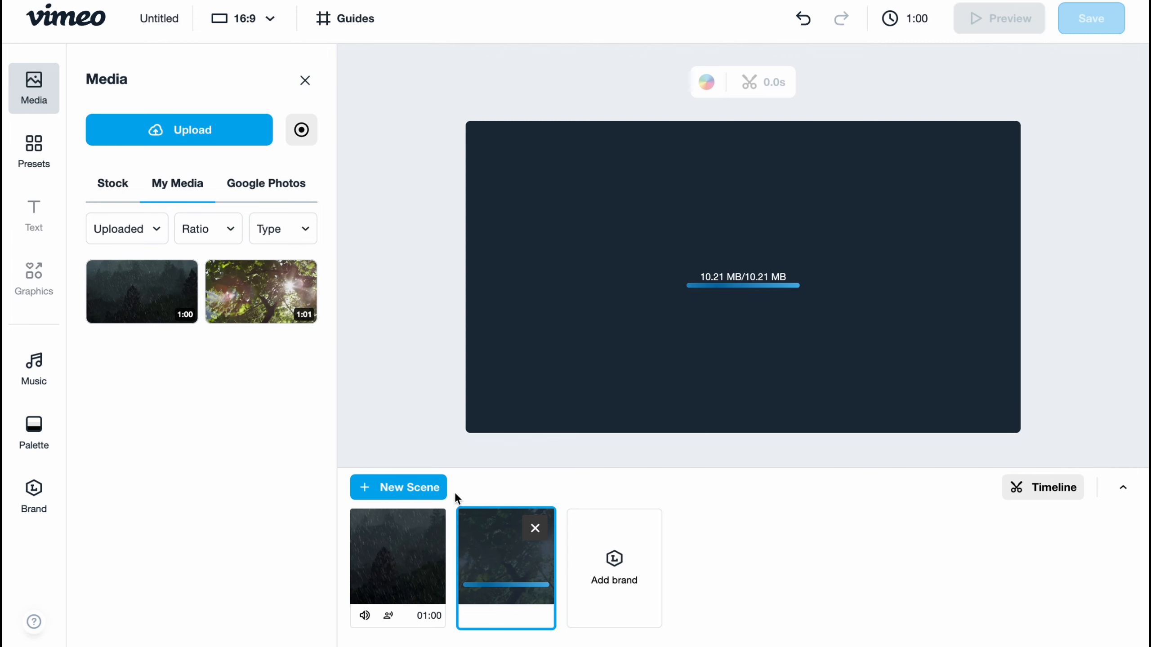
- Trim the start and end of the rainy forest scene to a length of about 5.9 seconds
{"action": "left_click", "coordinate": [393, 573]}
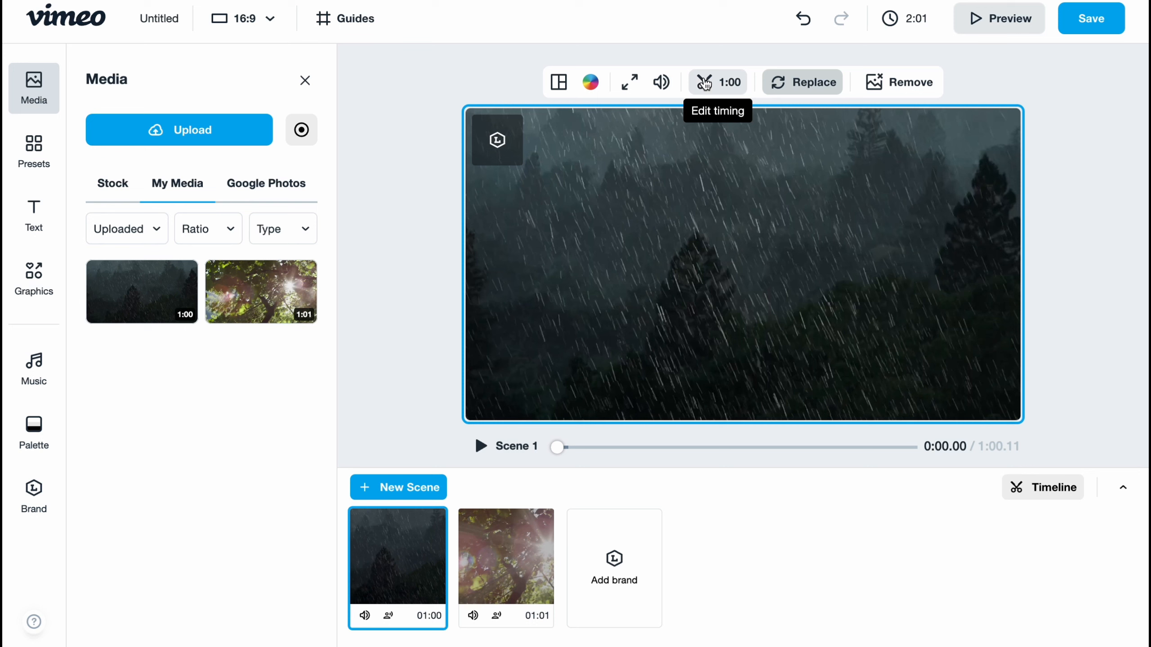
{"action": "left_click", "coordinate": [704, 83]}
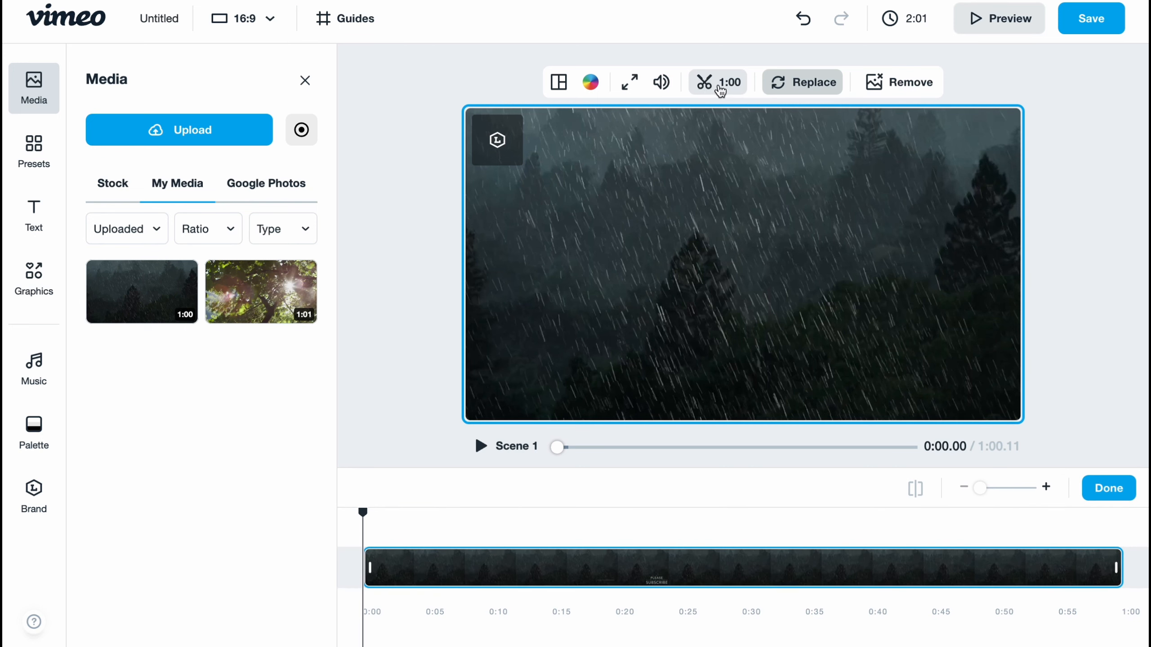
{"action": "left_click_drag", "start_coordinate": [369, 568], "coordinate": [633, 561]}
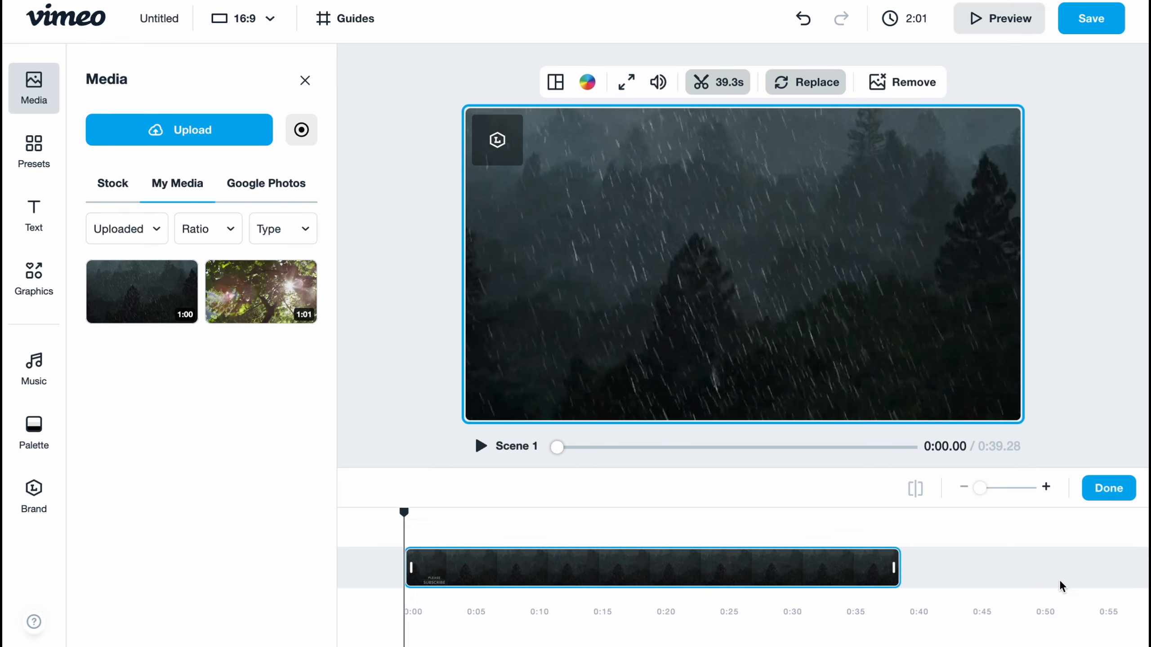
{"action": "left_click_drag", "start_coordinate": [860, 571], "coordinate": [433, 569]}
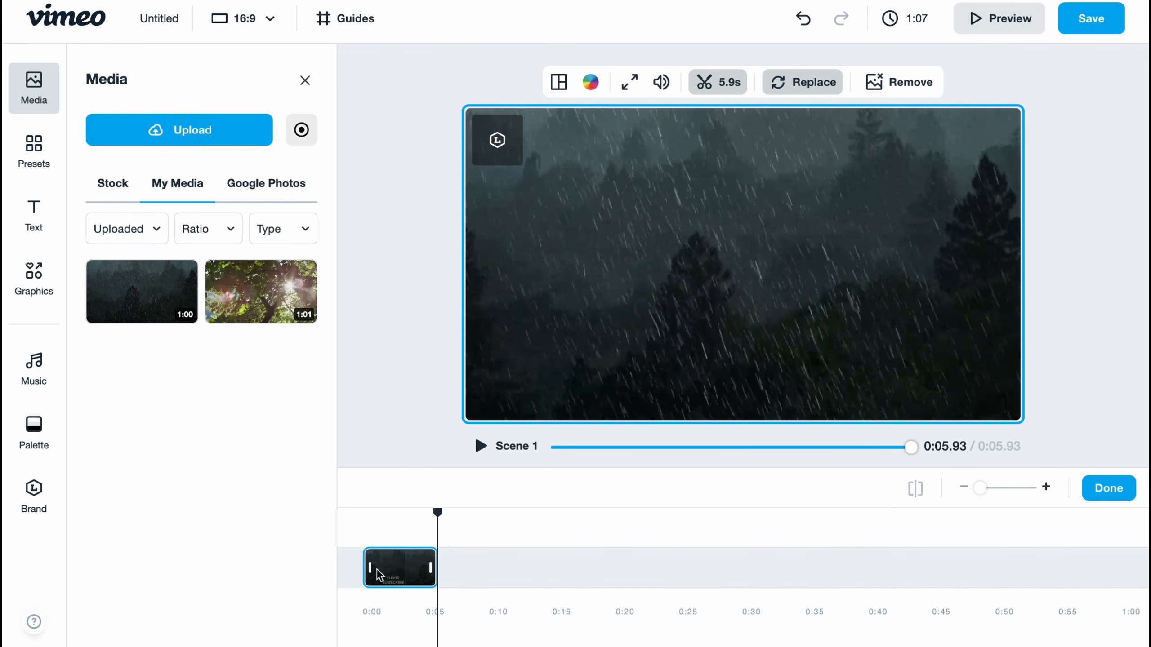
{"action": "left_click_drag", "start_coordinate": [438, 513], "coordinate": [323, 520]}
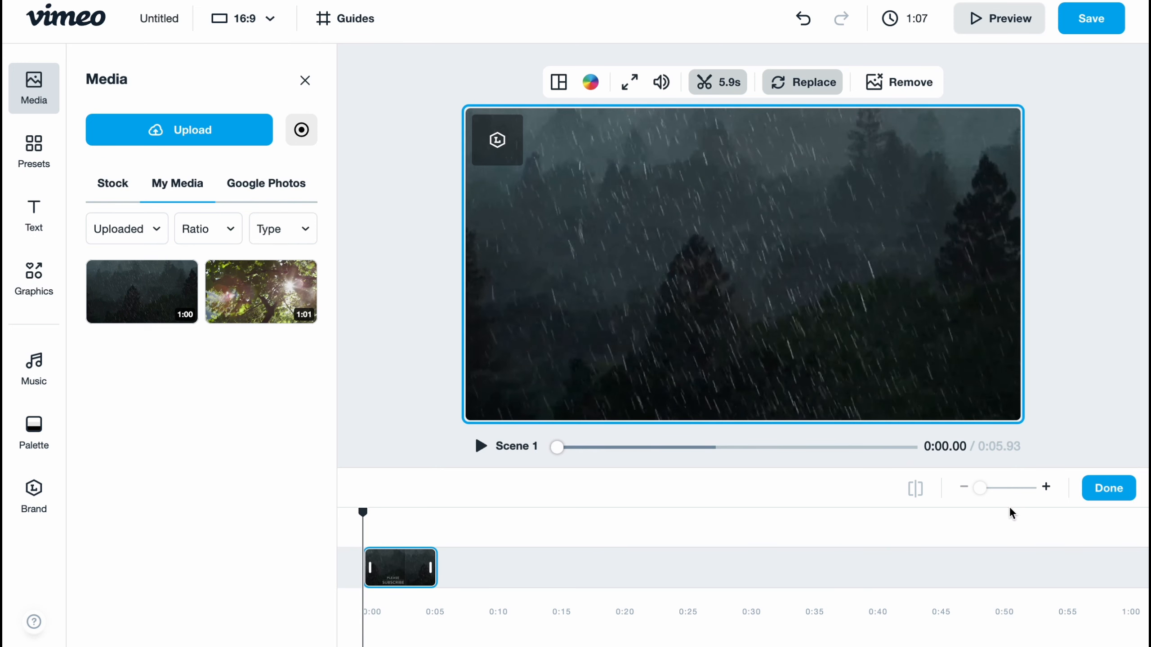
{"action": "left_click", "coordinate": [1110, 491]}
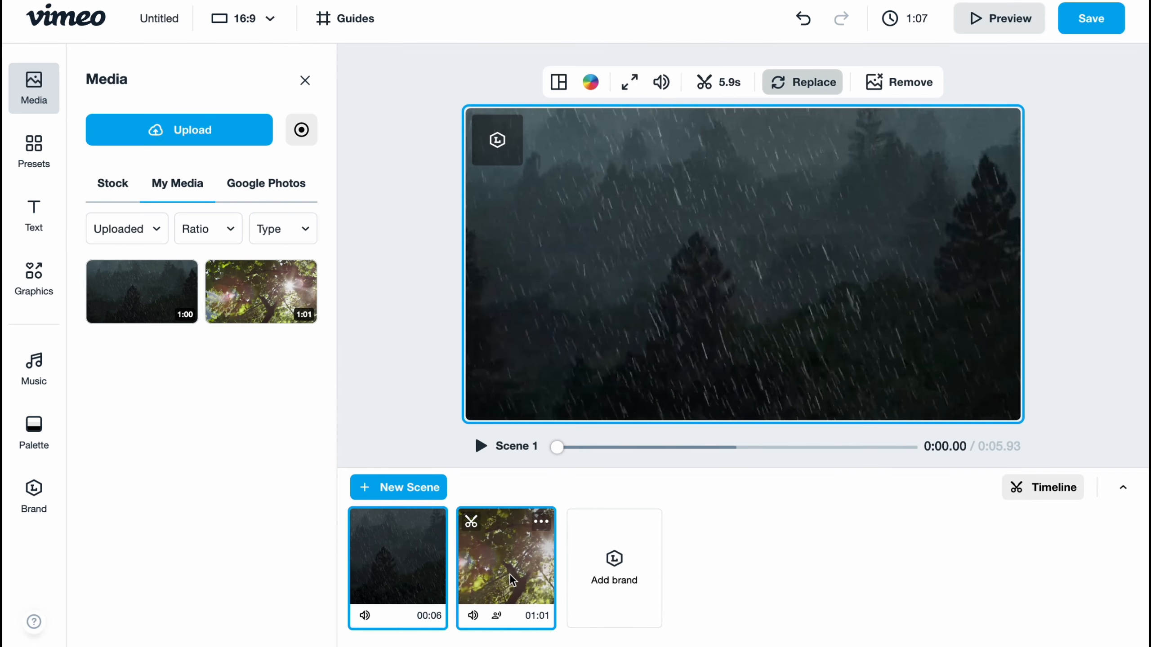
- Trim the sunlit tree scene to a length of about 6.0 seconds
{"action": "left_click", "coordinate": [473, 517]}
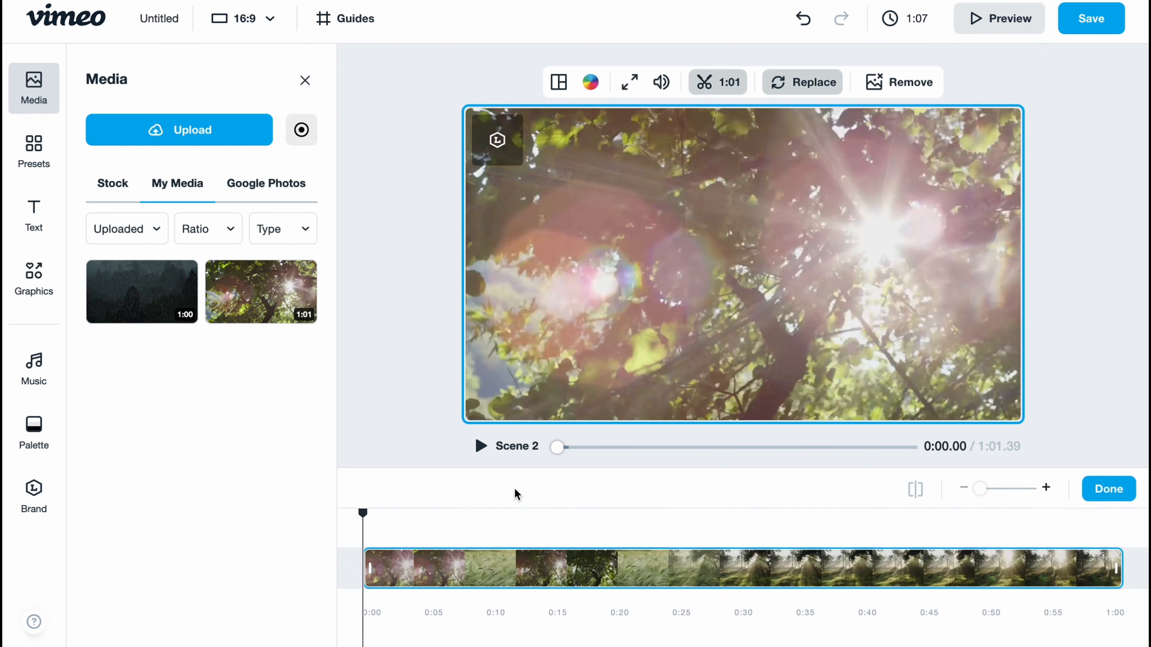
{"action": "left_click", "coordinate": [475, 561]}
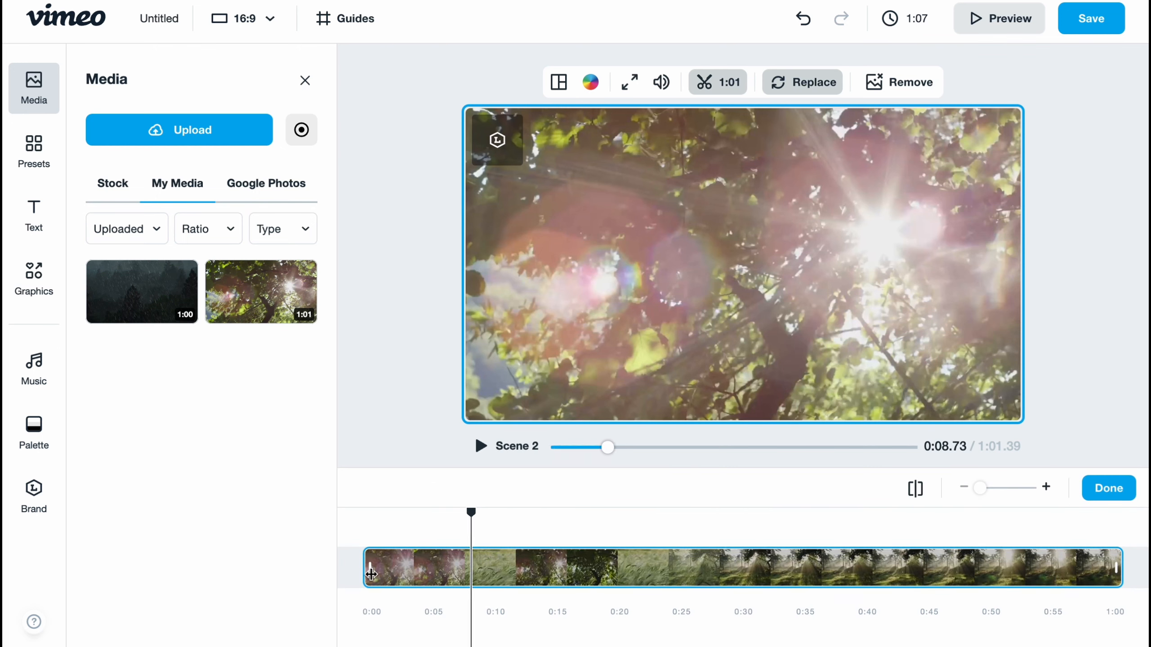
{"action": "left_click_drag", "start_coordinate": [1119, 561], "coordinate": [436, 567]}
{"action": "left_click", "coordinate": [1108, 498]}
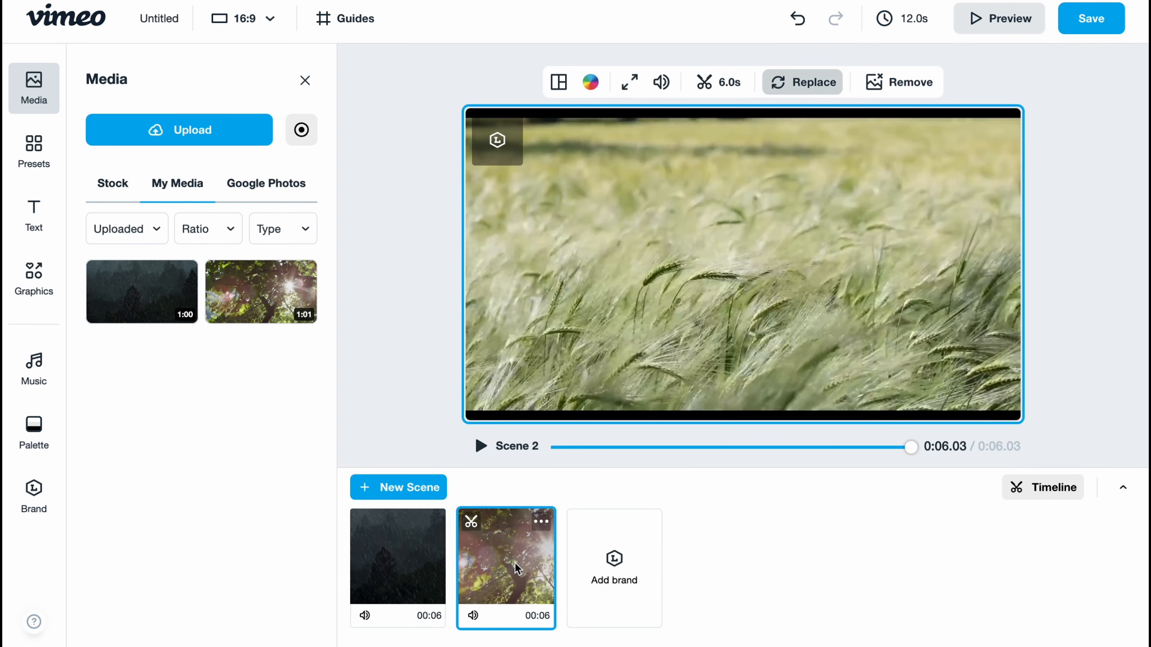
- Set the size of the second scene's clip to 110% so it fills the frame
{"action": "left_click", "coordinate": [628, 83]}
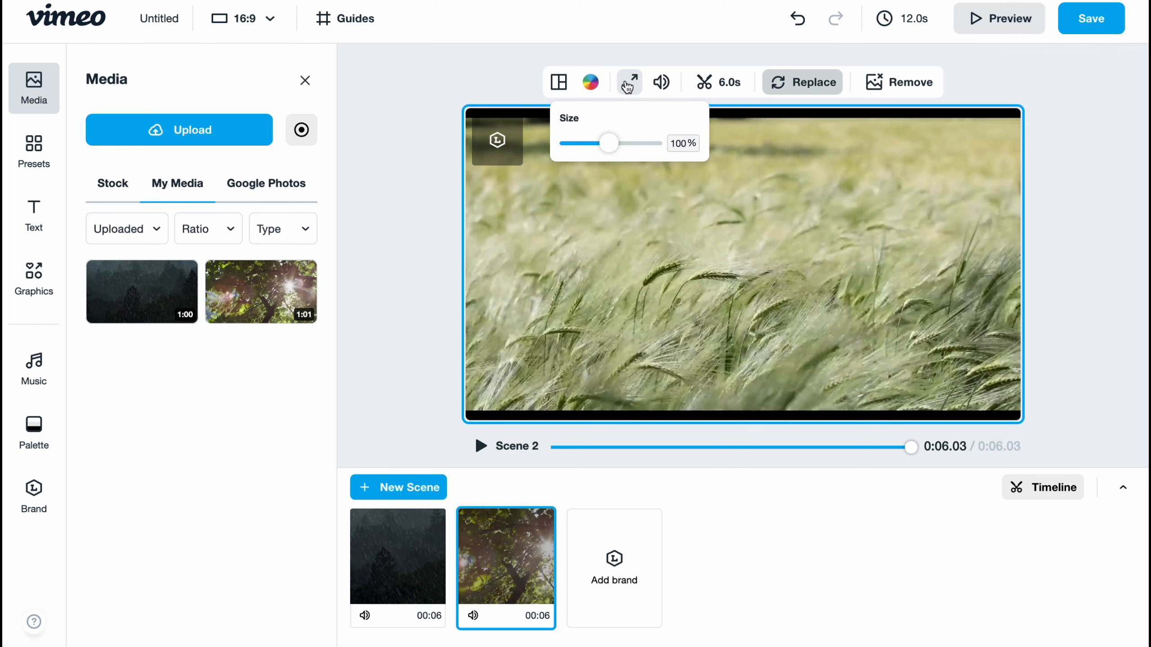
{"action": "left_click_drag", "start_coordinate": [611, 144], "coordinate": [600, 144]}
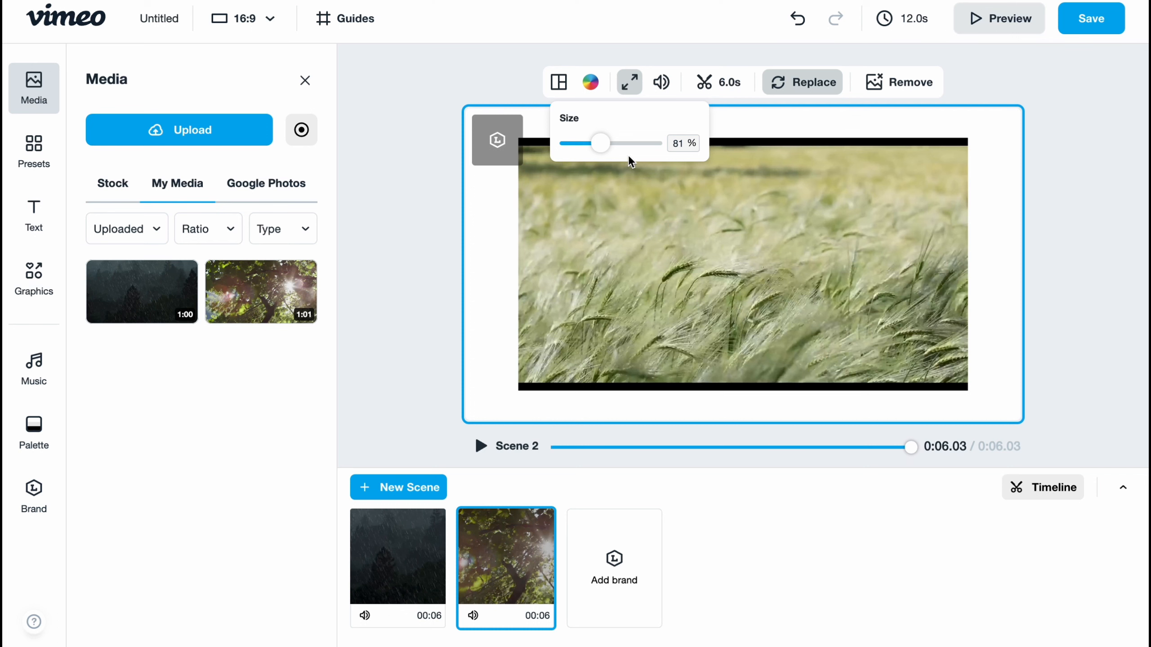
{"action": "left_click_drag", "start_coordinate": [600, 143], "coordinate": [613, 144]}
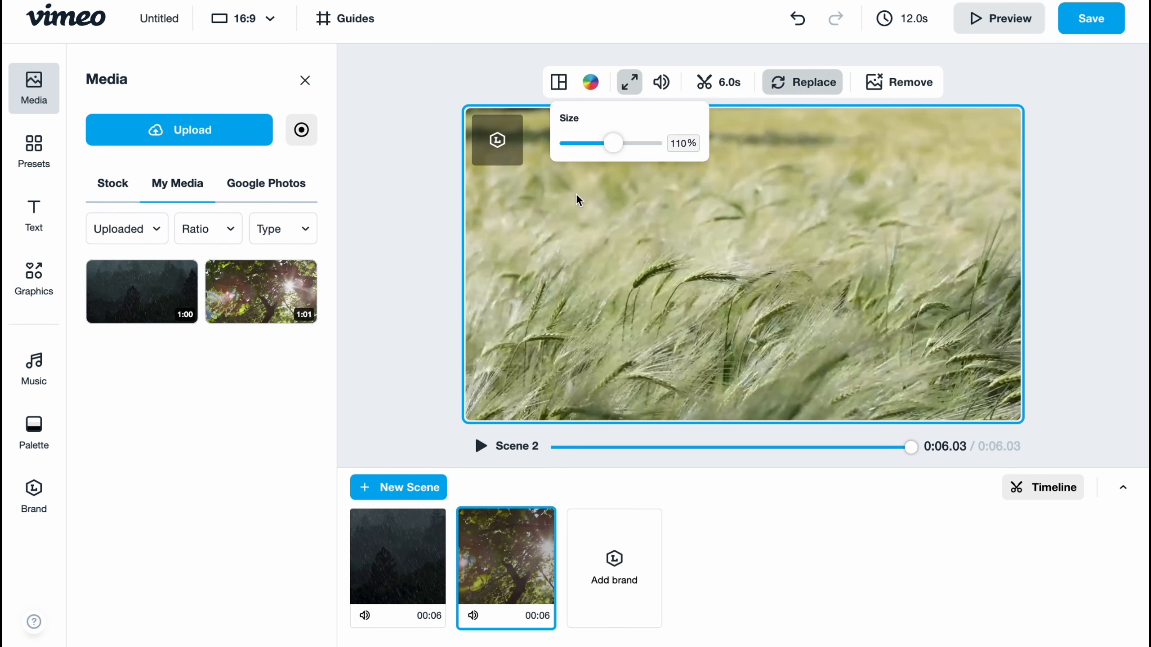
{"action": "left_click", "coordinate": [399, 366]}
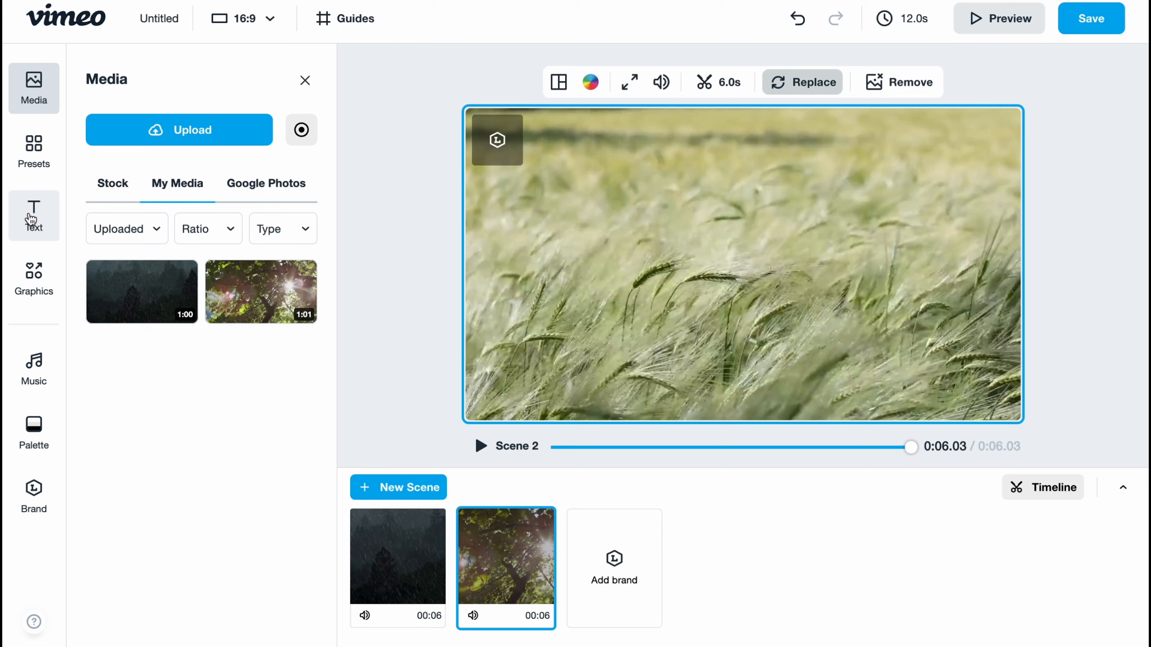
- Add a Title text reading "Bad Weather" to the rainy forest scene
{"action": "left_click", "coordinate": [31, 220]}
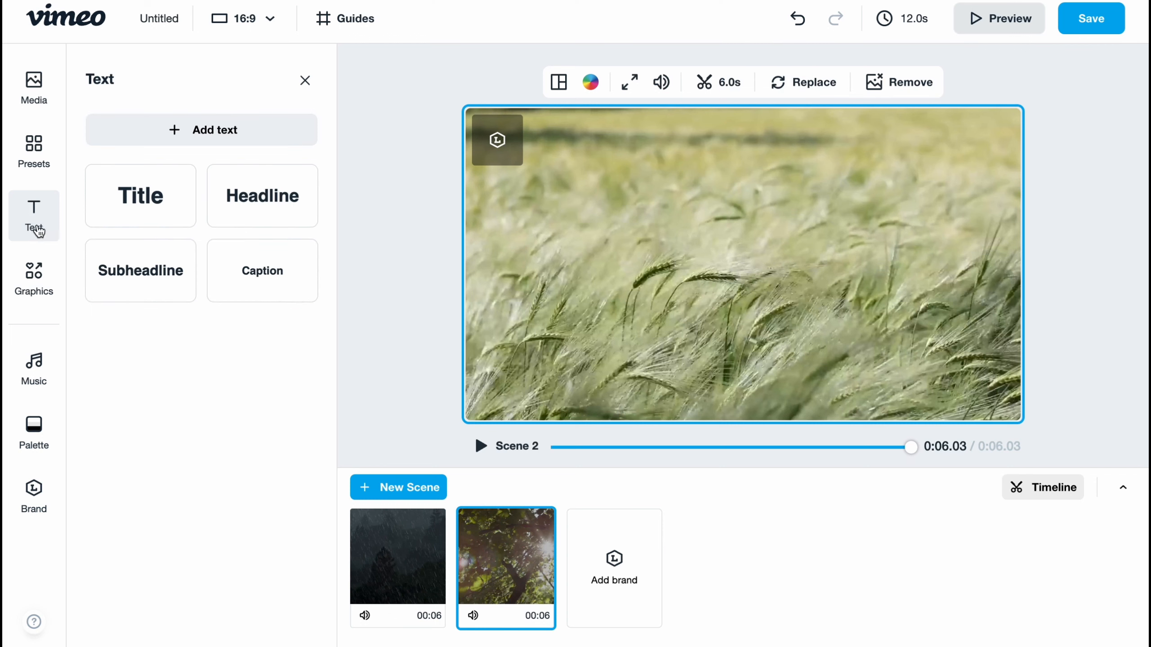
{"action": "left_click", "coordinate": [392, 541]}
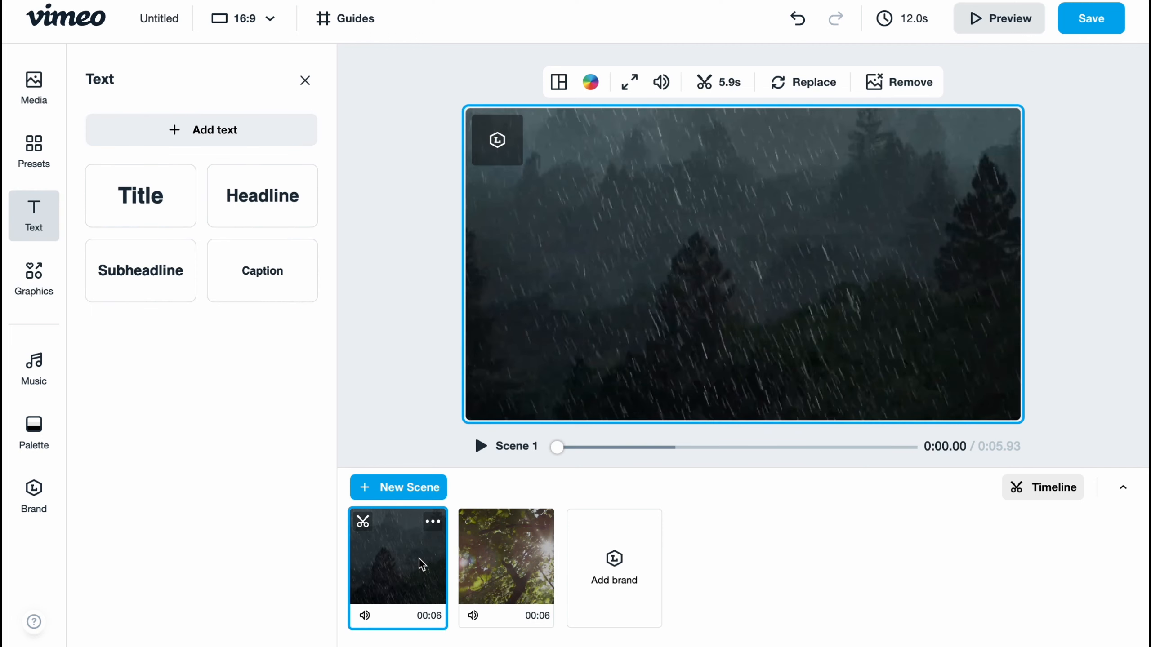
{"action": "left_click", "coordinate": [141, 198]}
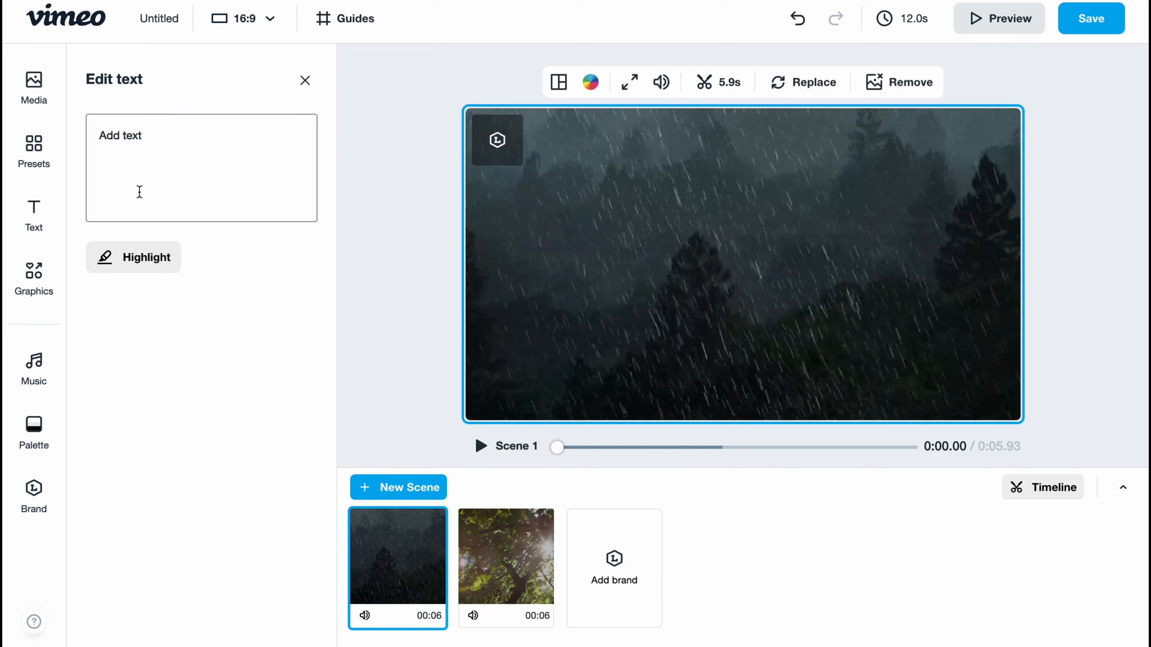
{"action": "double_click", "coordinate": [143, 146]}
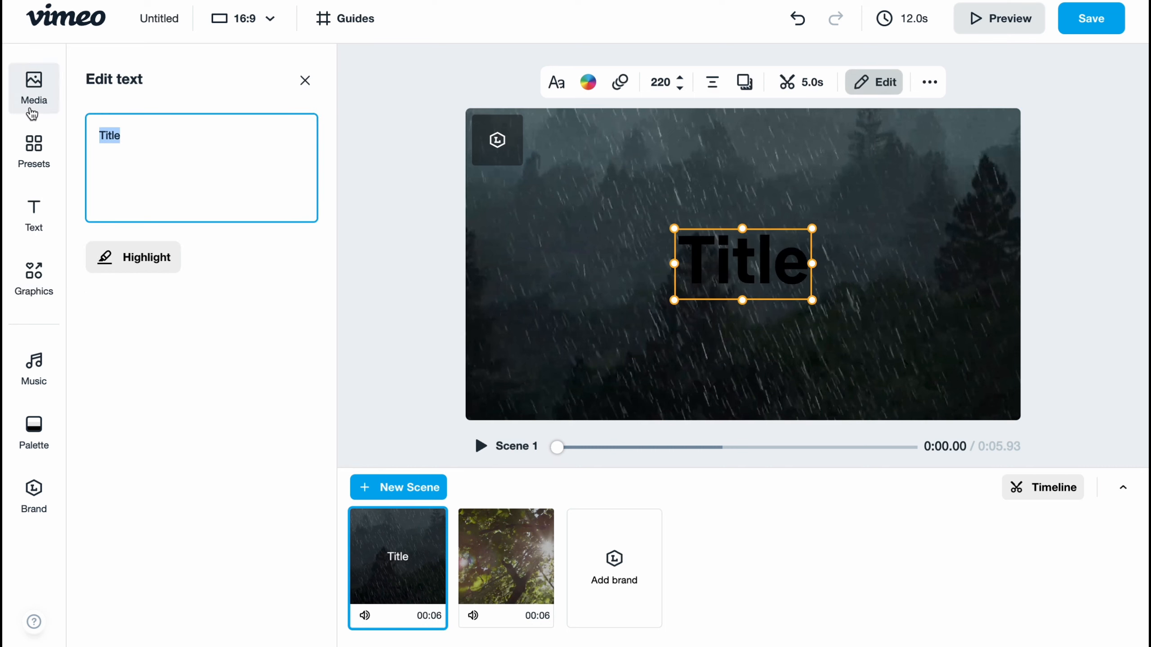
{"action": "type", "text": "Baf"}
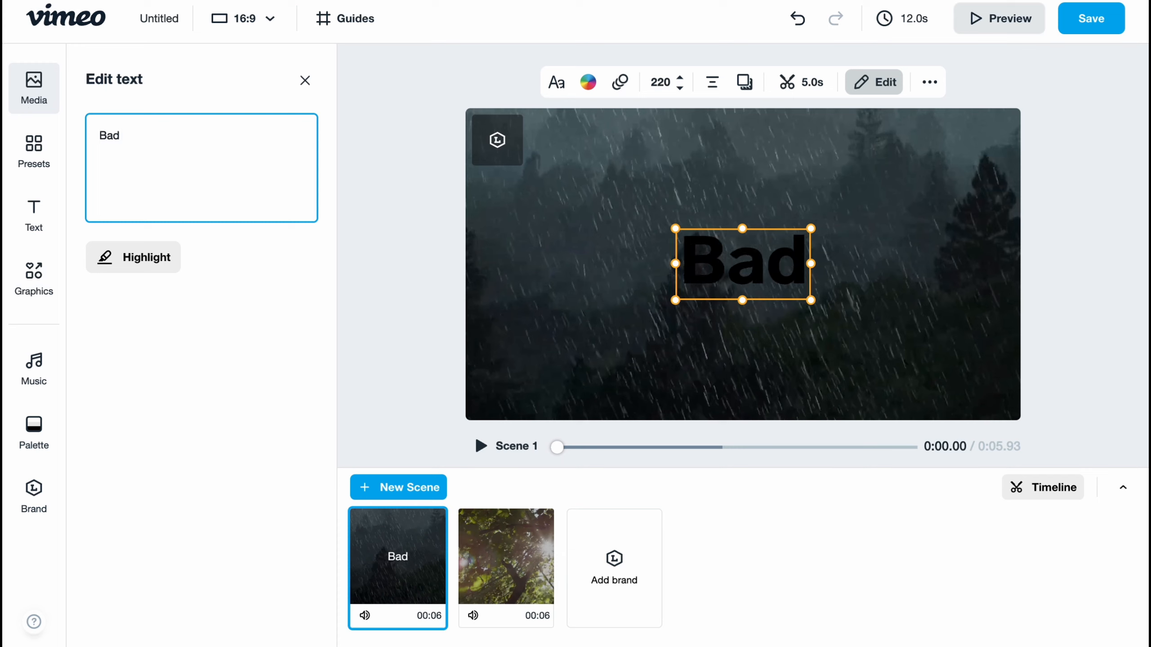
{"action": "type", "text": " Wether"}
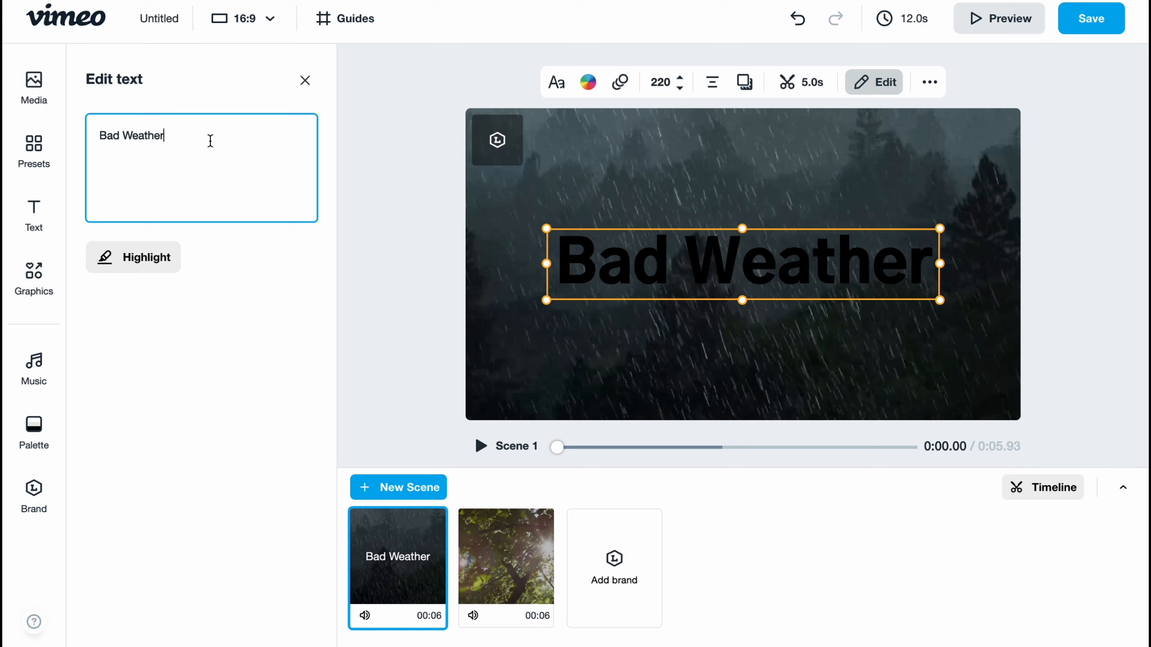
- Set the "Bad Weather" title's font to Anton and its text color to white (#FFFFFF)
{"action": "key", "text": "ctrl+a"}
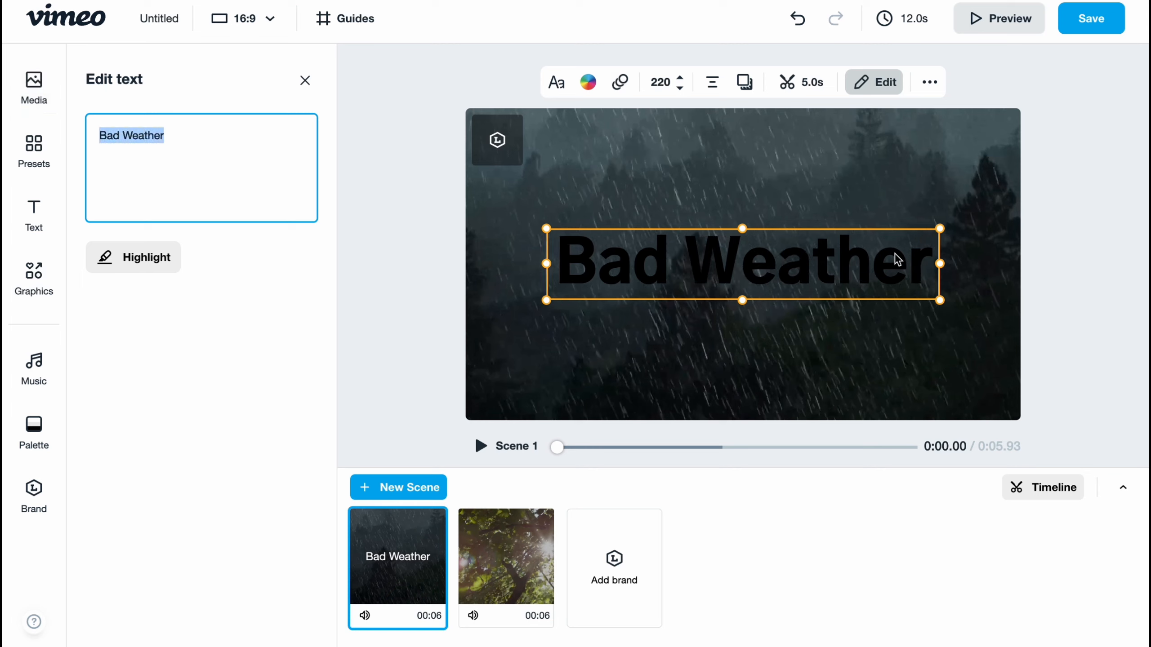
{"action": "left_click", "coordinate": [556, 82]}
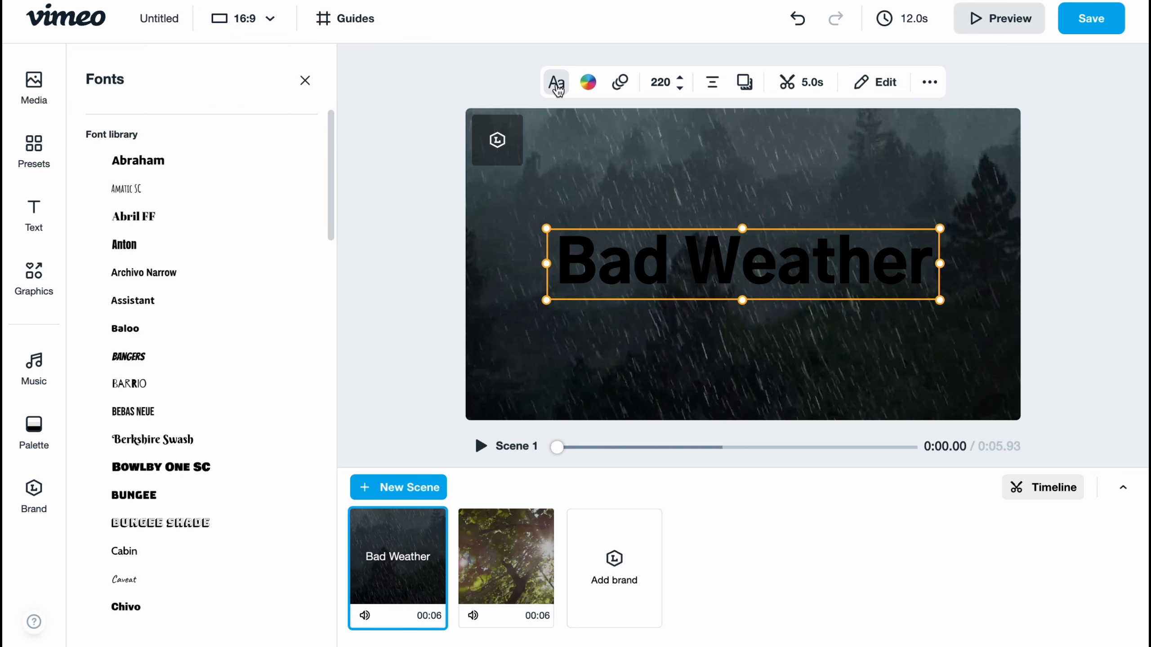
{"action": "left_click", "coordinate": [123, 245]}
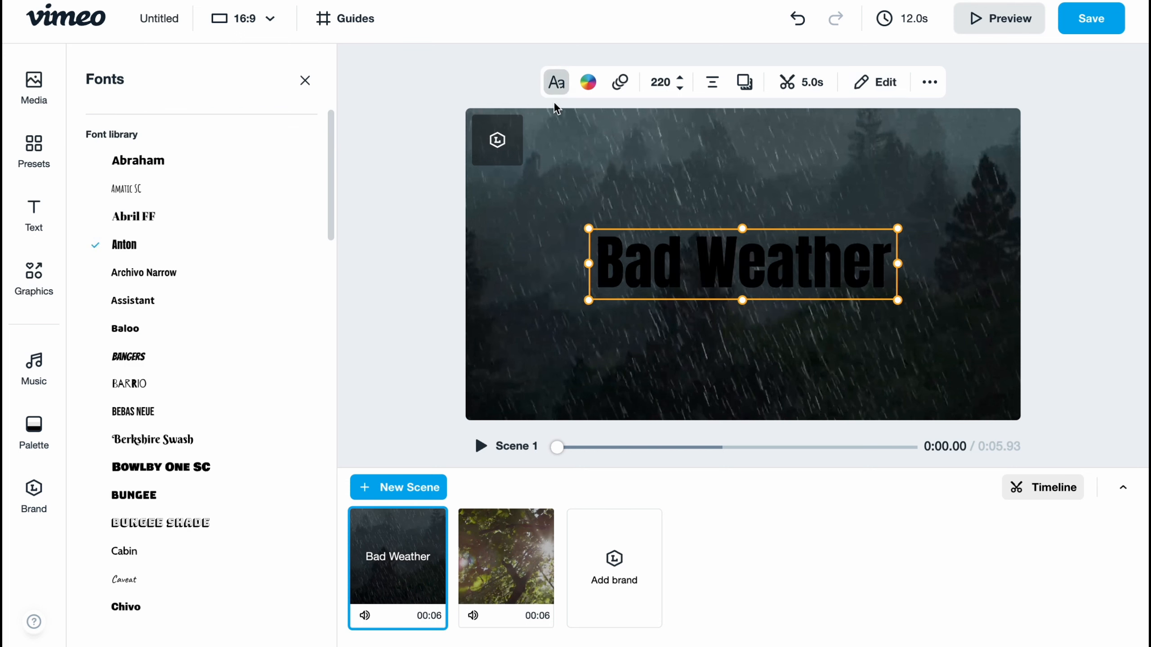
{"action": "left_click", "coordinate": [589, 82]}
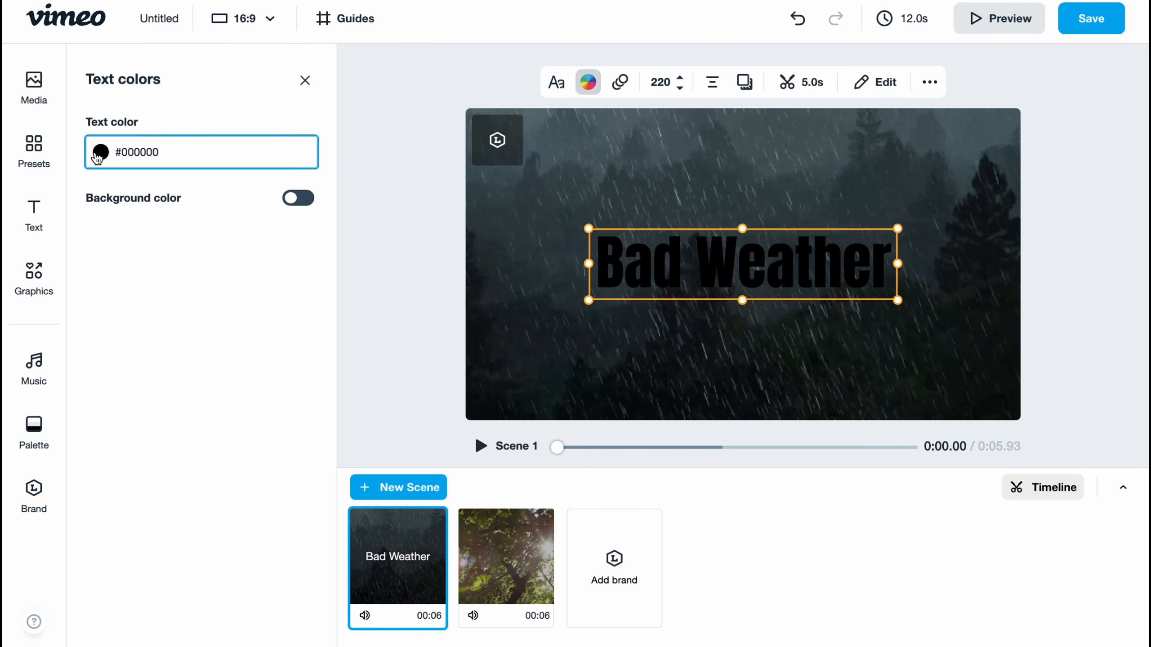
{"action": "left_click", "coordinate": [100, 152]}
{"action": "left_click_drag", "start_coordinate": [130, 200], "coordinate": [3, 121]}
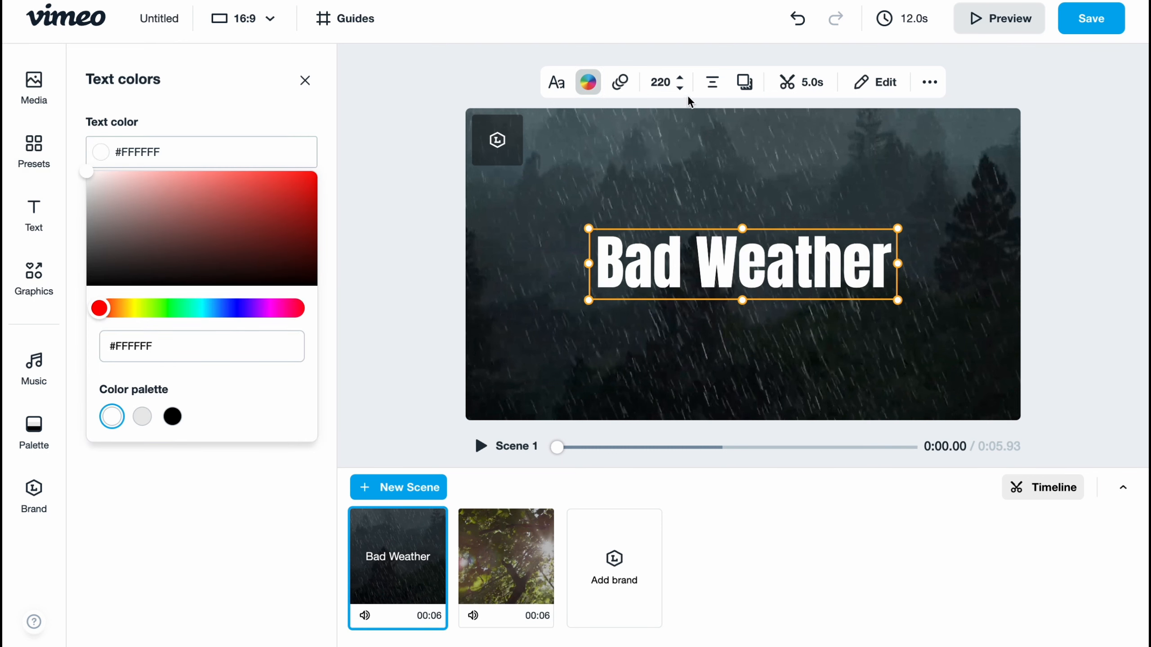
- Extend the "Bad Weather" title's display time to 5.9 seconds so it lasts until the scene ends
{"action": "left_click", "coordinate": [680, 78]}
{"action": "left_click", "coordinate": [679, 87]}
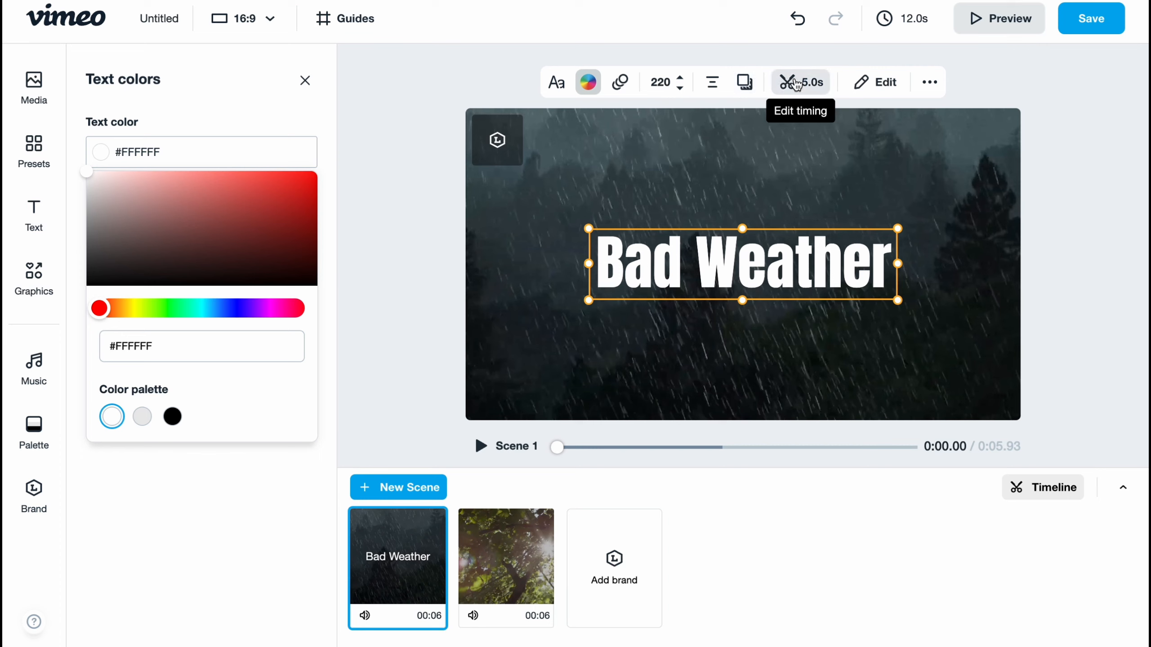
{"action": "left_click", "coordinate": [797, 84]}
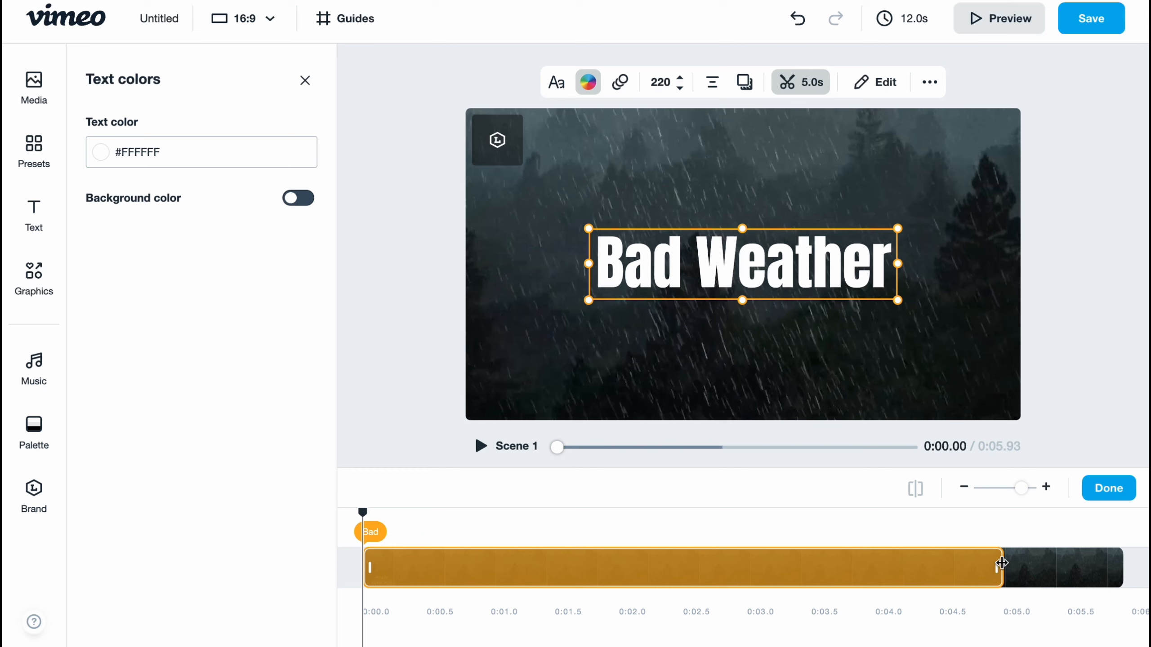
{"action": "left_click_drag", "start_coordinate": [996, 568], "coordinate": [1141, 566]}
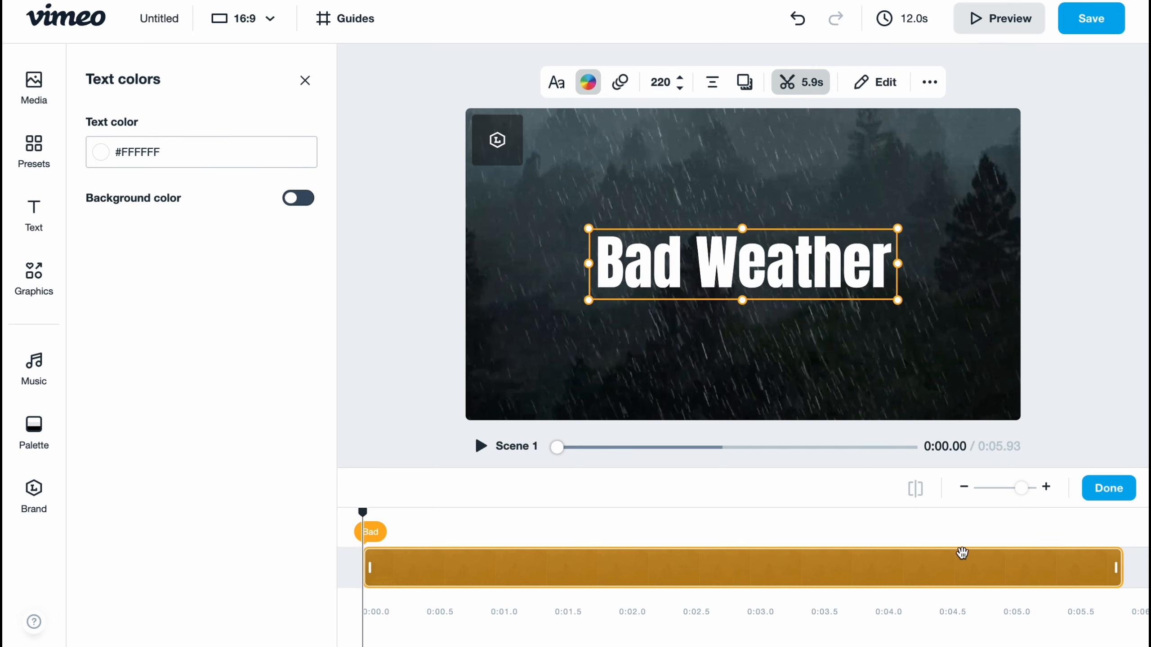
{"action": "left_click", "coordinate": [1109, 489]}
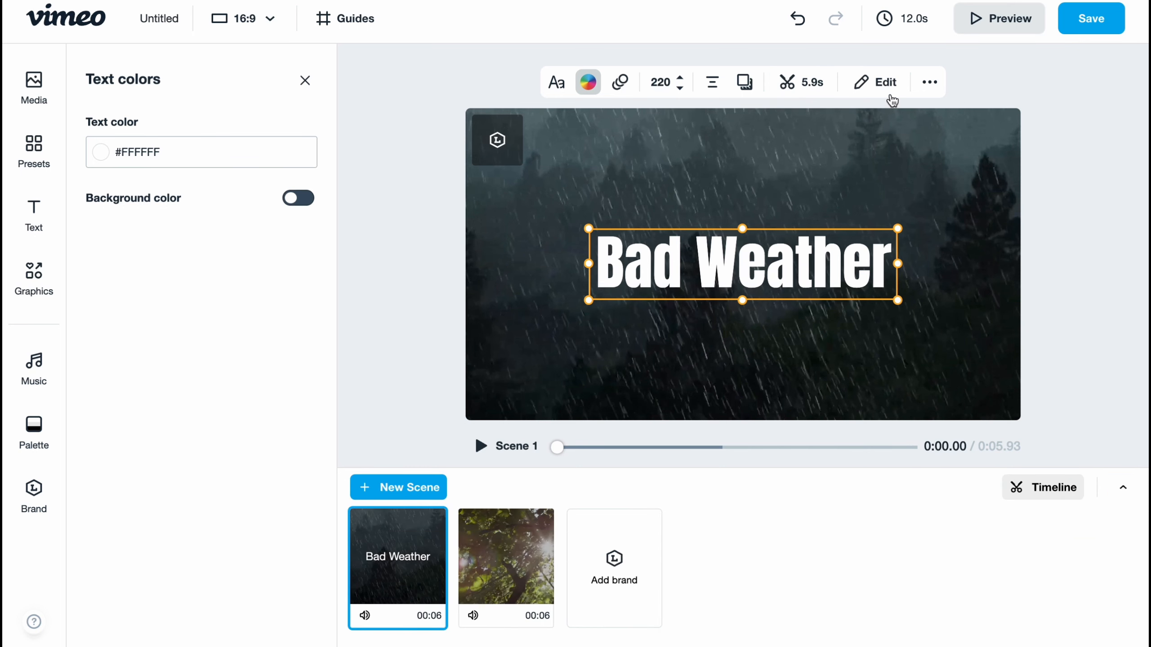
{"action": "left_click", "coordinate": [879, 89]}
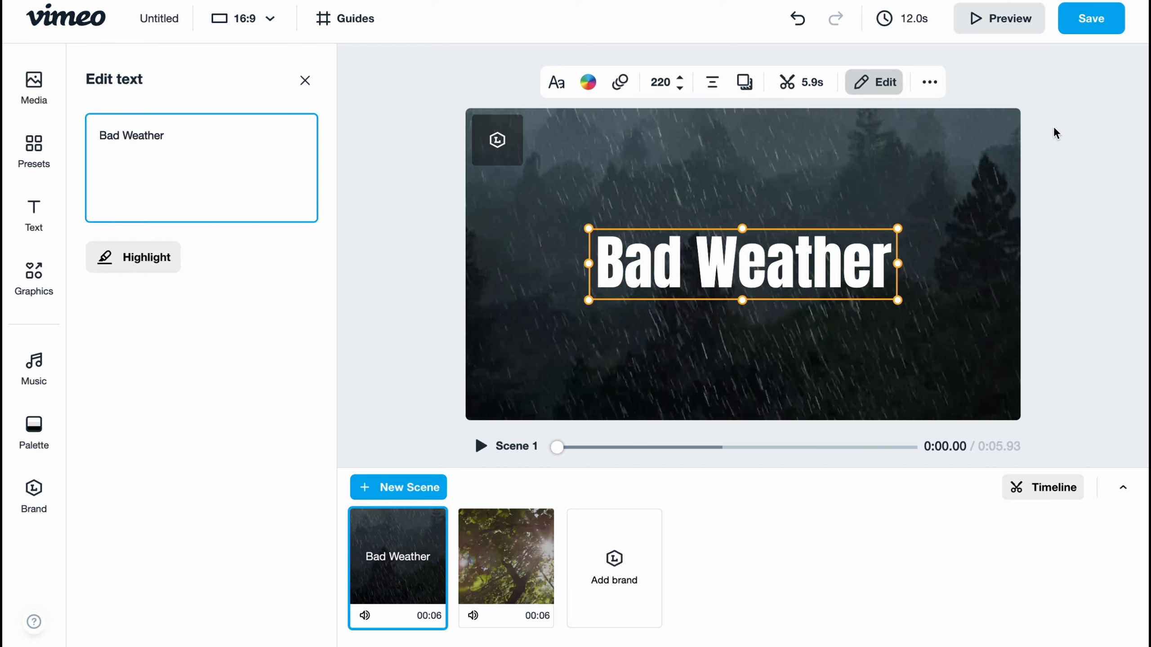
{"action": "left_click", "coordinate": [929, 82]}
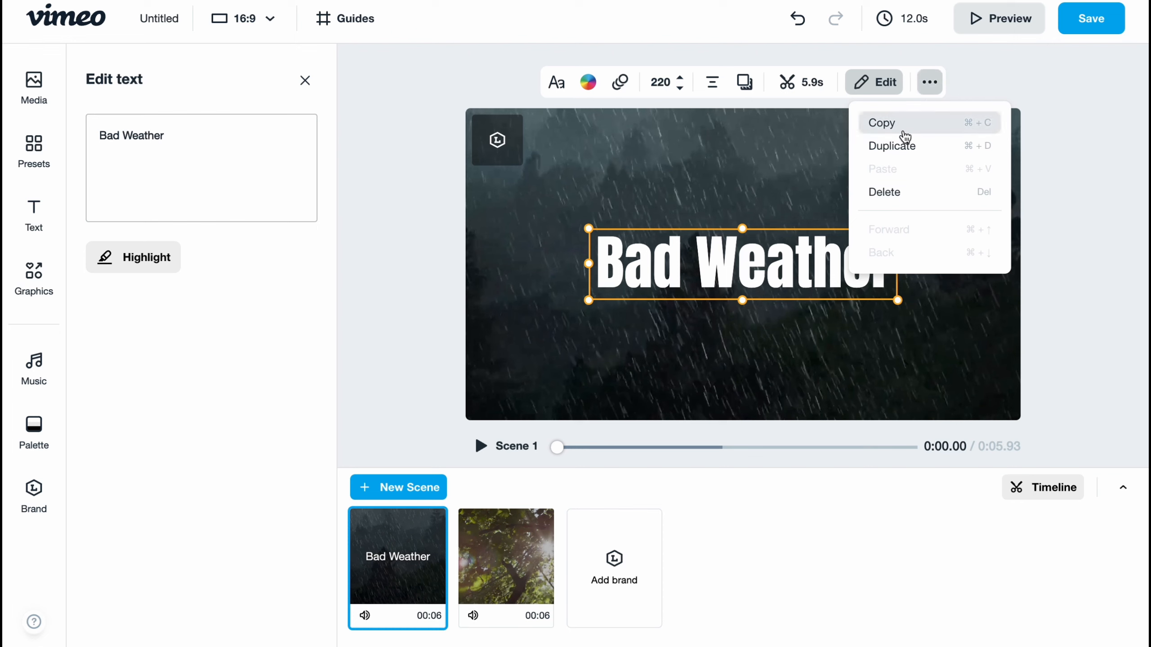
{"action": "left_click", "coordinate": [469, 71]}
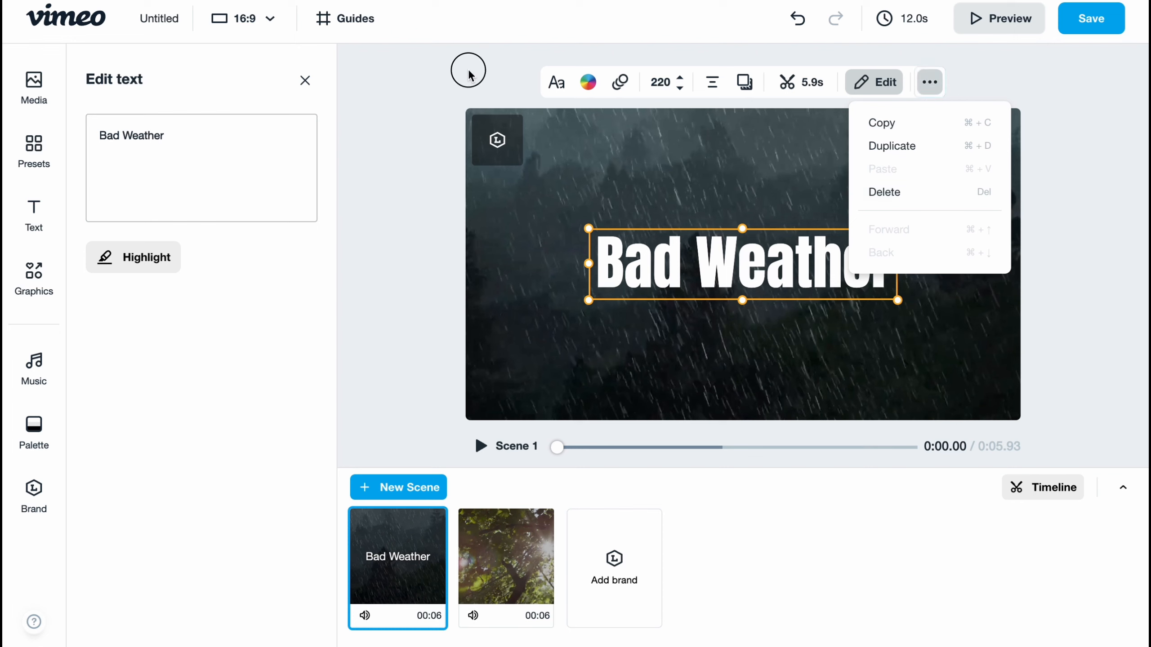
{"action": "left_click", "coordinate": [357, 424]}
- Play back the rainy forest scene with the system sound muted to check its title
{"action": "left_click", "coordinate": [481, 446]}
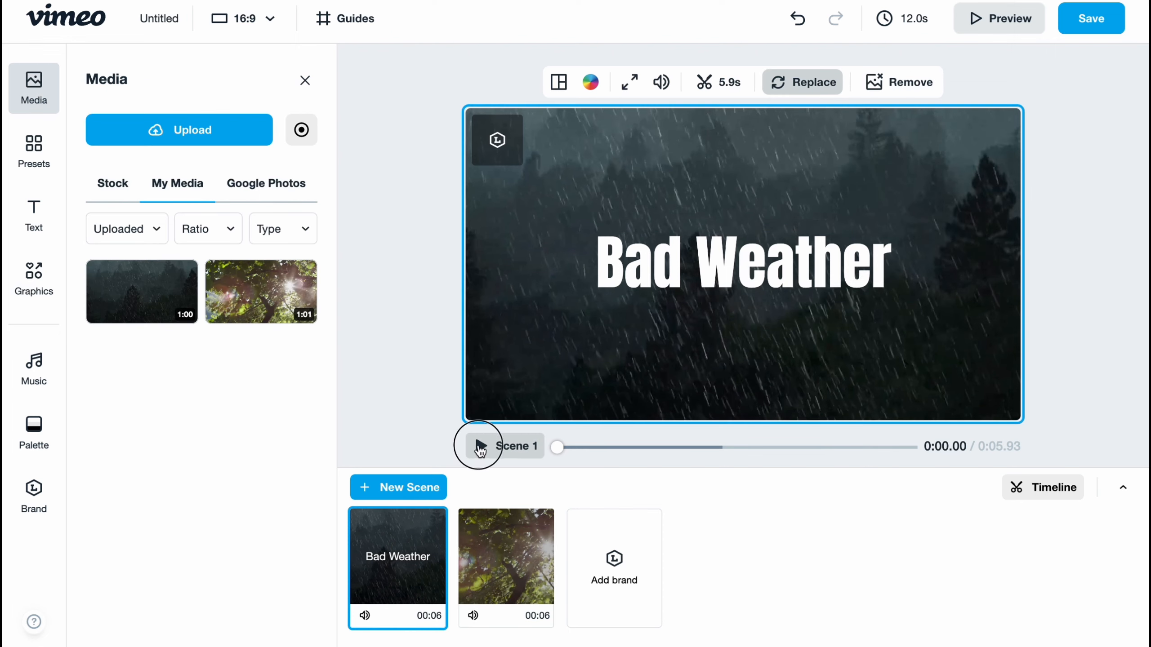
{"action": "left_click", "coordinate": [480, 447]}
{"action": "key", "text": "XF86AudioMute"}
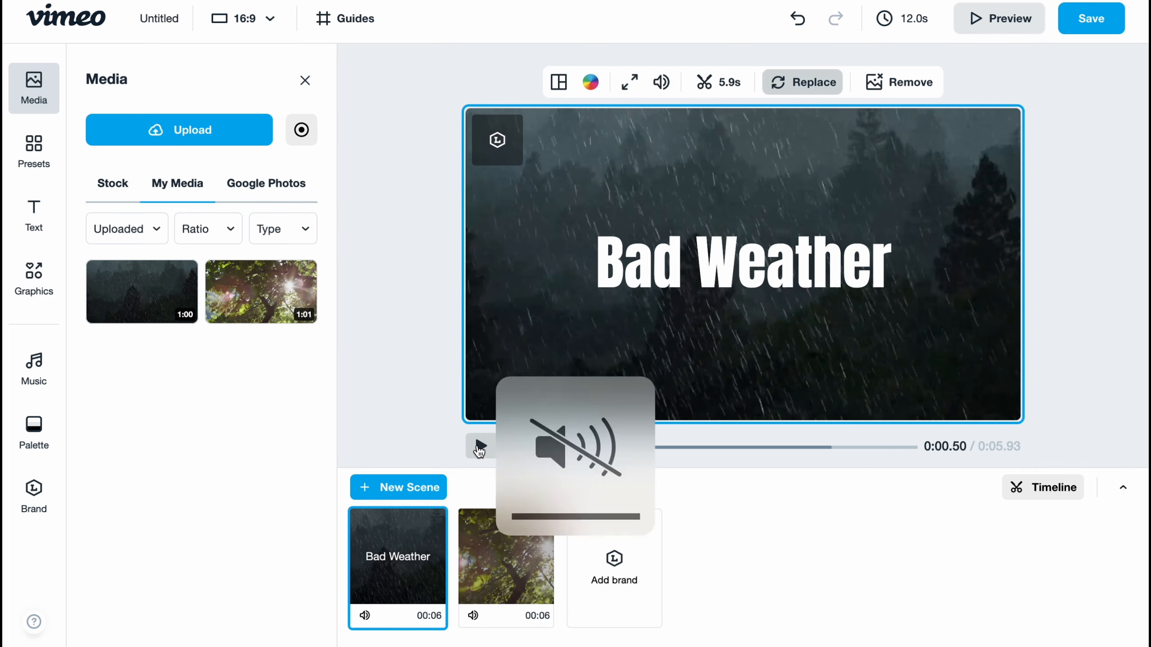
{"action": "left_click", "coordinate": [480, 446]}
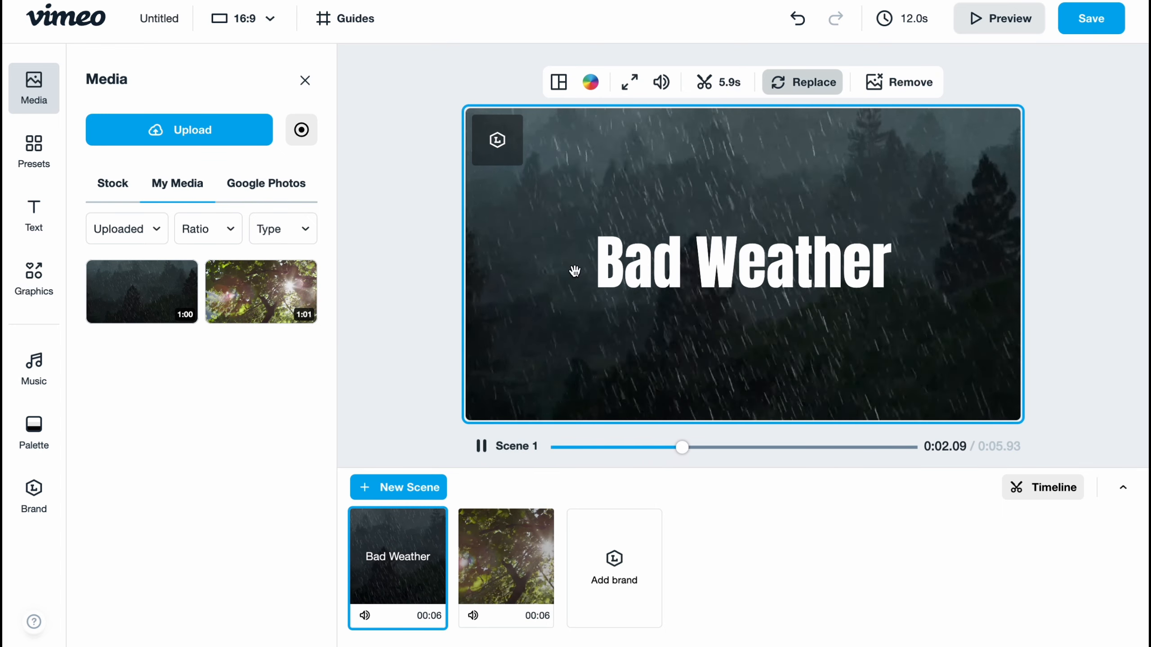
{"action": "left_click", "coordinate": [481, 446]}
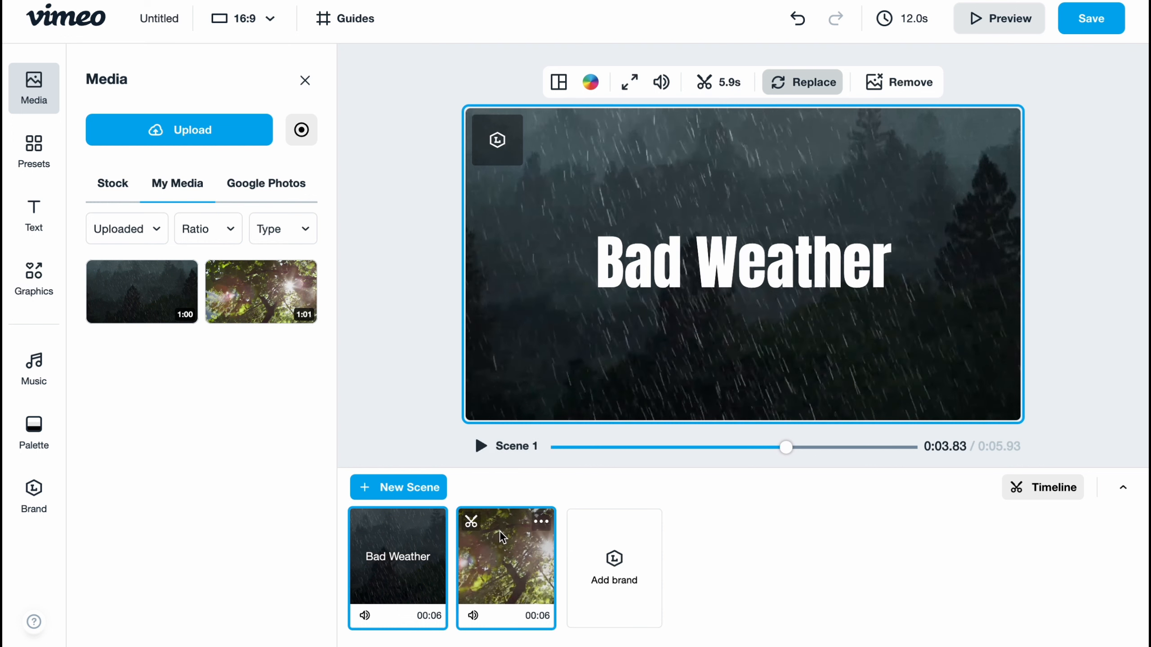
- Save the two-scene video and check its rendering progress on the video's page
{"action": "left_click", "coordinate": [504, 539]}
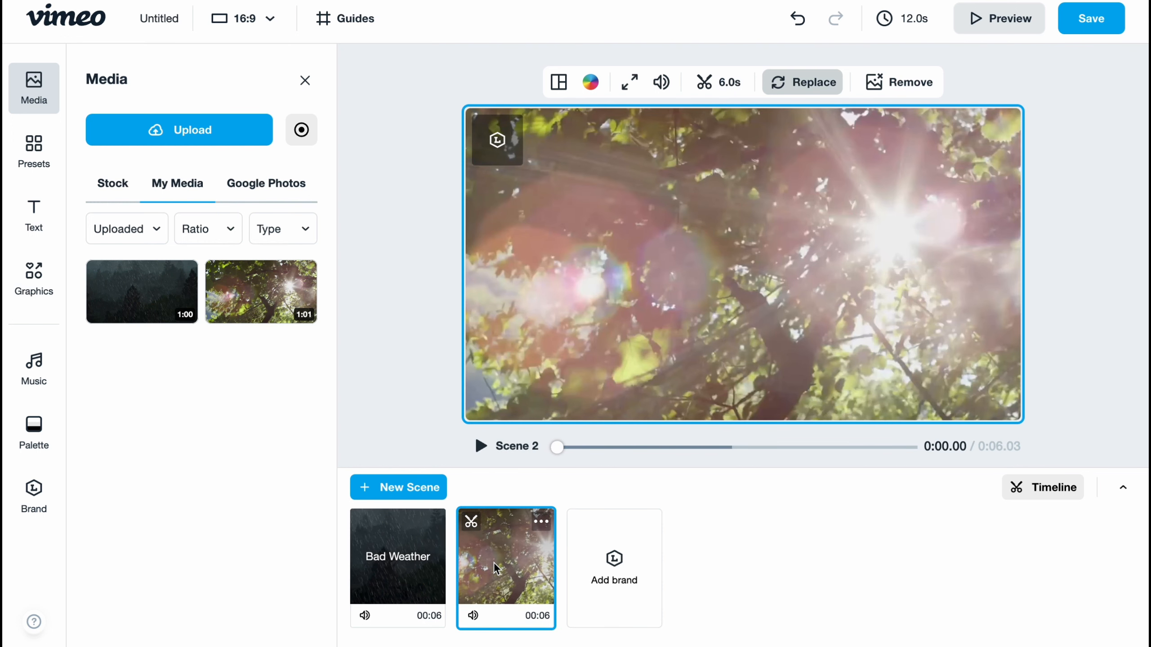
{"action": "left_click", "coordinate": [1081, 16]}
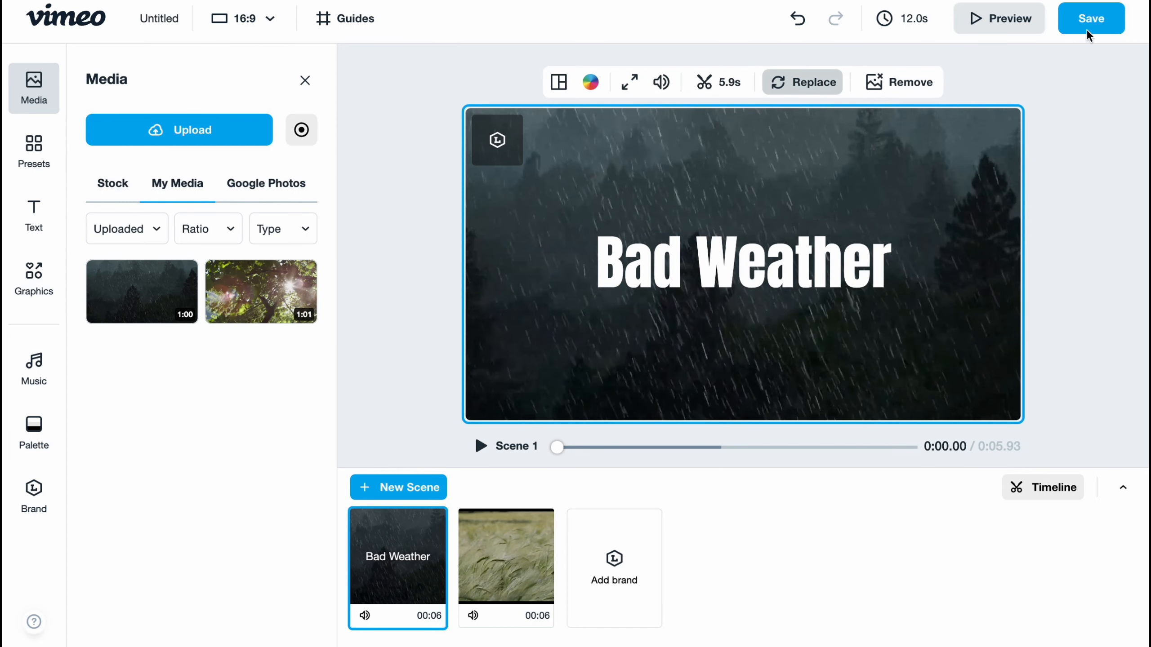
{"action": "left_click", "coordinate": [55, 20]}
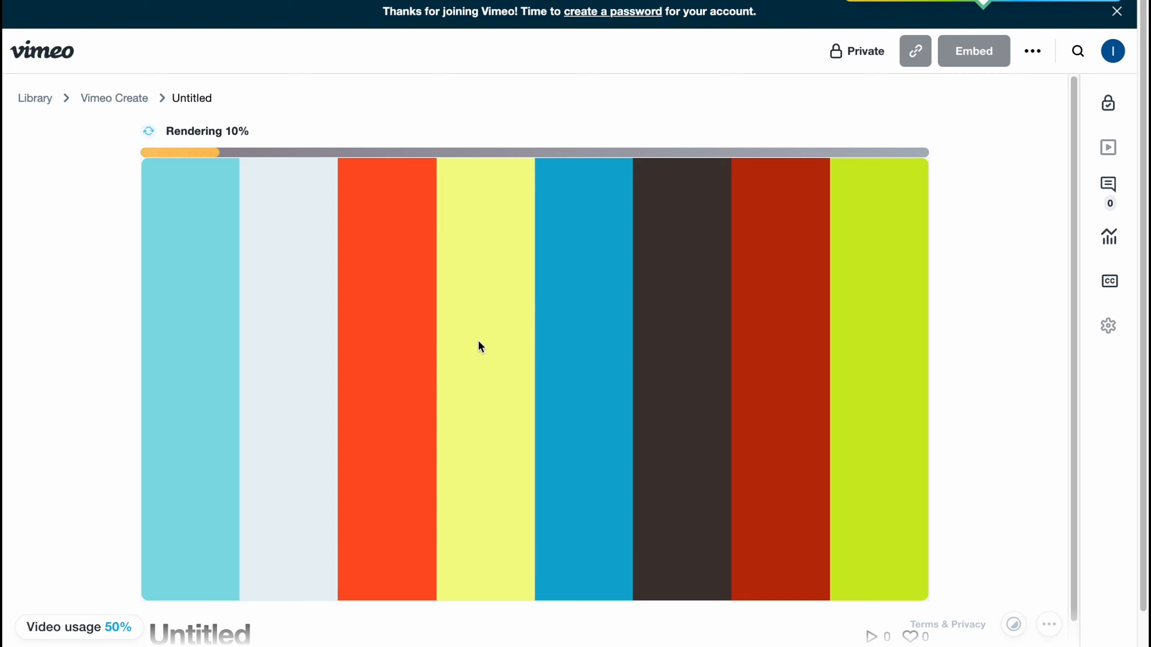
{"action": "scroll", "coordinate": [479, 340], "scroll_direction": "down", "scroll_amount": 2}
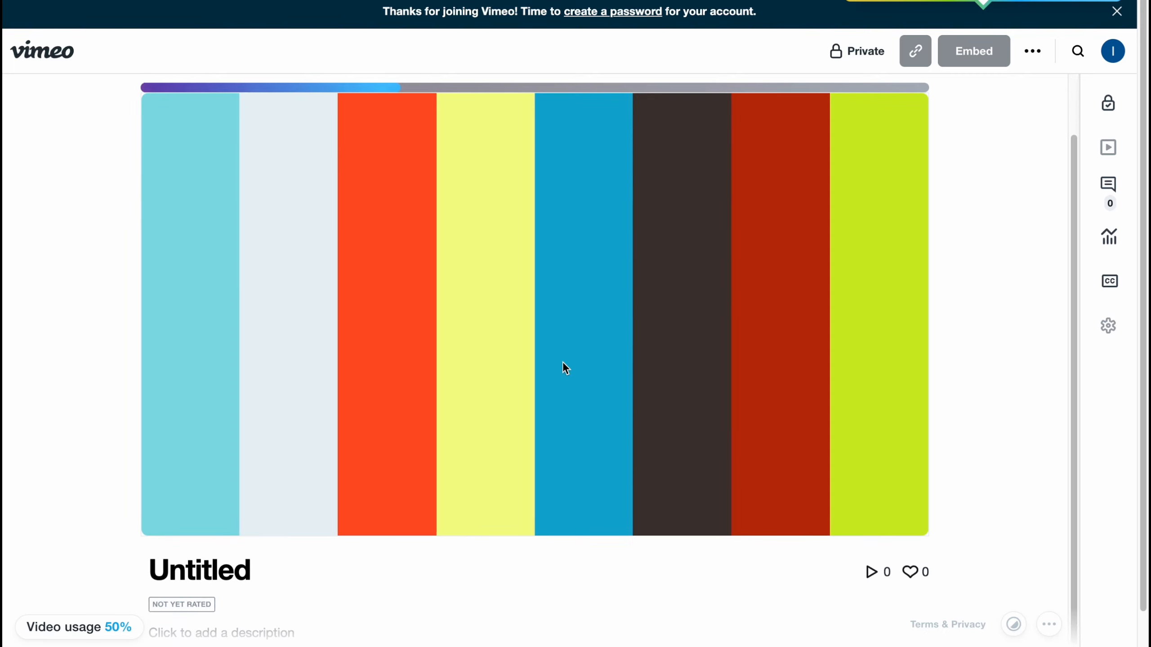
{"action": "scroll", "coordinate": [566, 369], "scroll_direction": "up", "scroll_amount": 2}
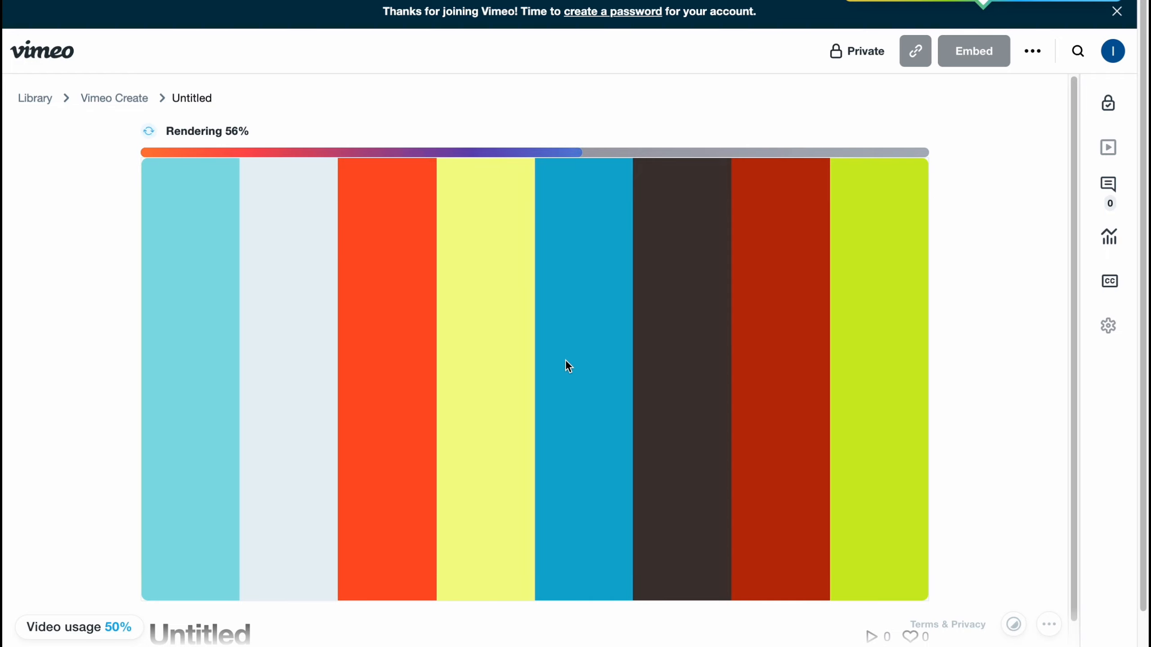
- Return to the Vimeo home page, dismiss the notice about moved analytics and look through the feed
{"action": "left_click", "coordinate": [47, 59]}
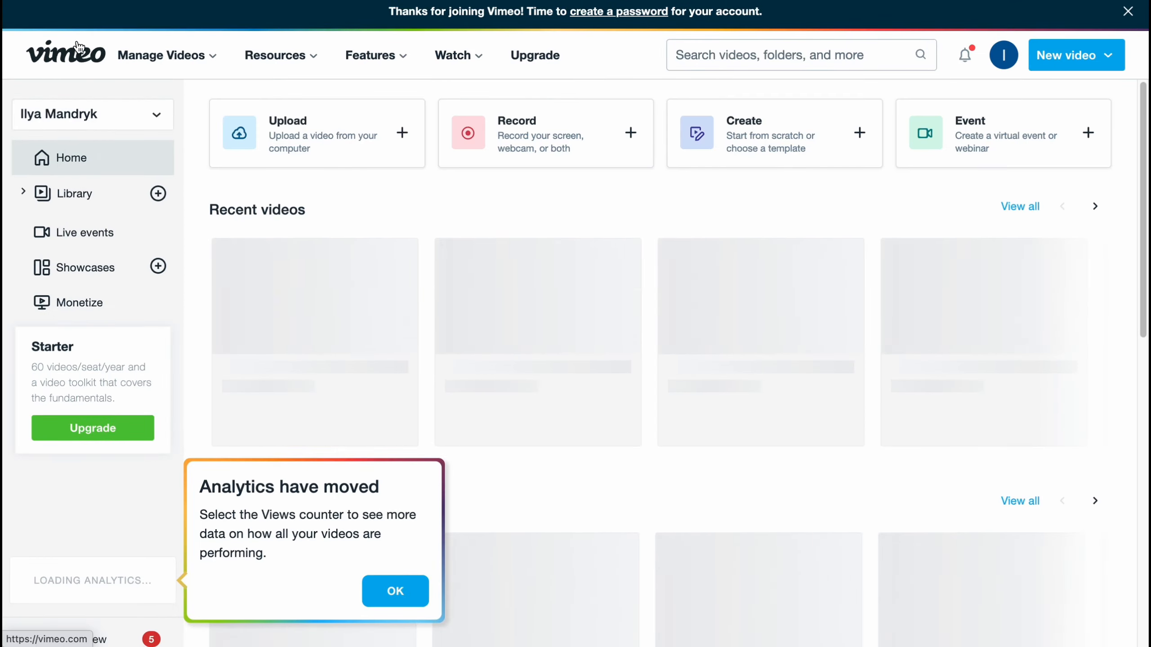
{"action": "left_click", "coordinate": [407, 550]}
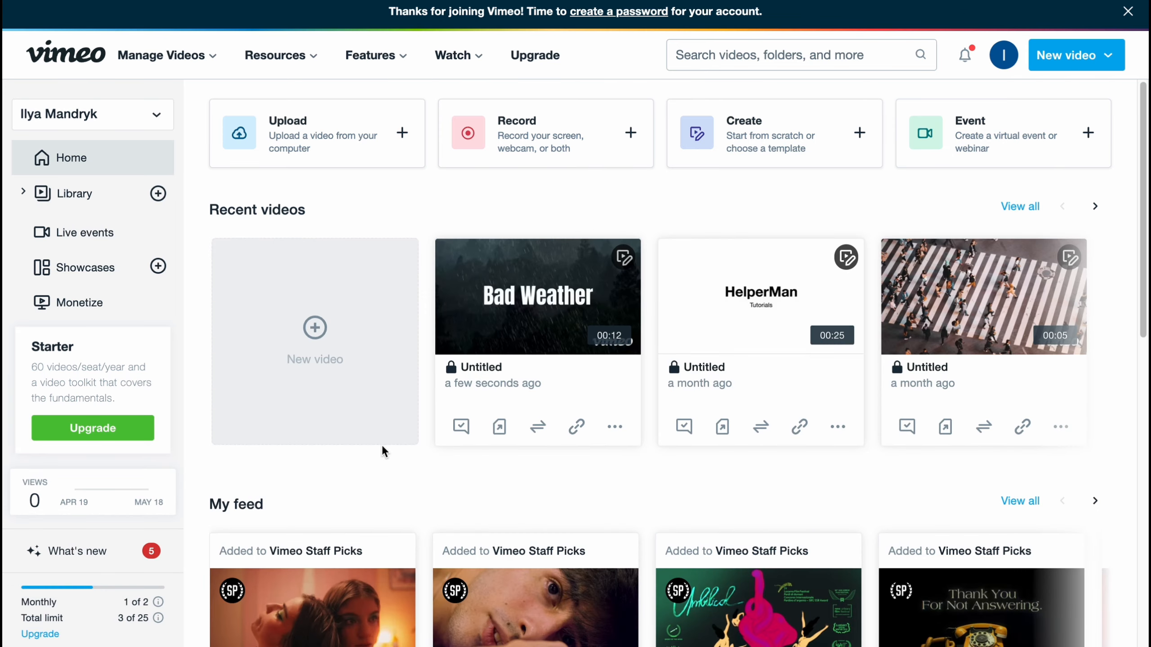
{"action": "scroll", "coordinate": [498, 497], "scroll_direction": "down", "scroll_amount": 5}
{"action": "scroll", "coordinate": [498, 497], "scroll_direction": "down", "scroll_amount": 5}
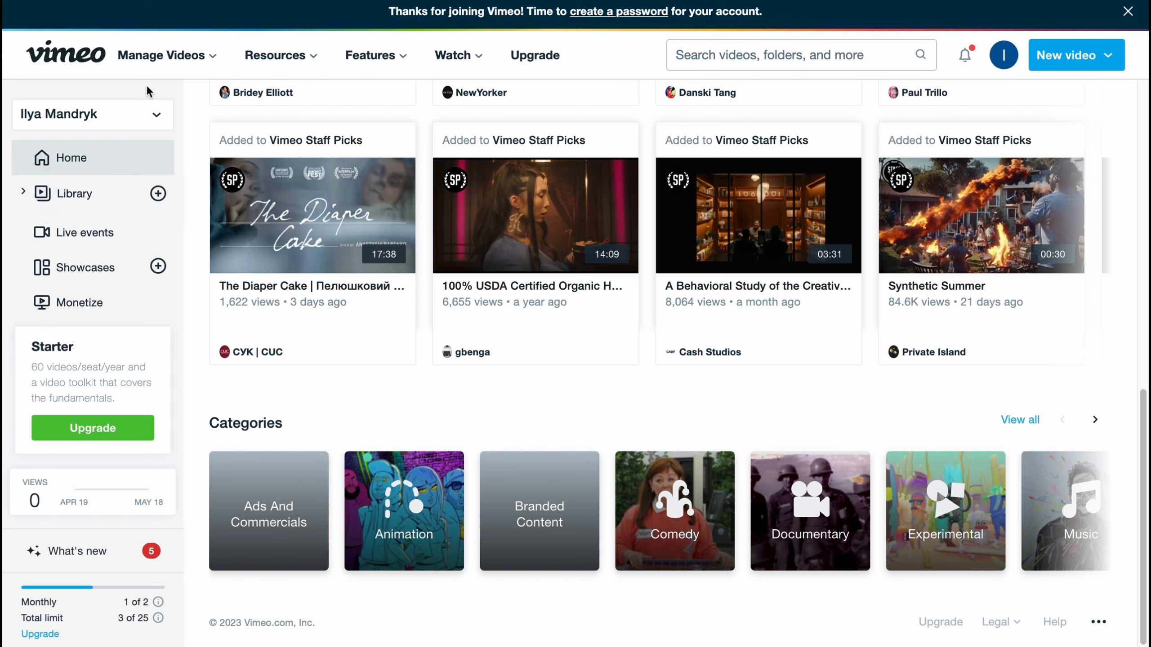
{"action": "scroll", "coordinate": [250, 82], "scroll_direction": "up", "scroll_amount": 3}
- Look over the entries under Manage Videos, Resources and Features, including Interactive video
{"action": "mouse_move", "coordinate": [172, 56]}
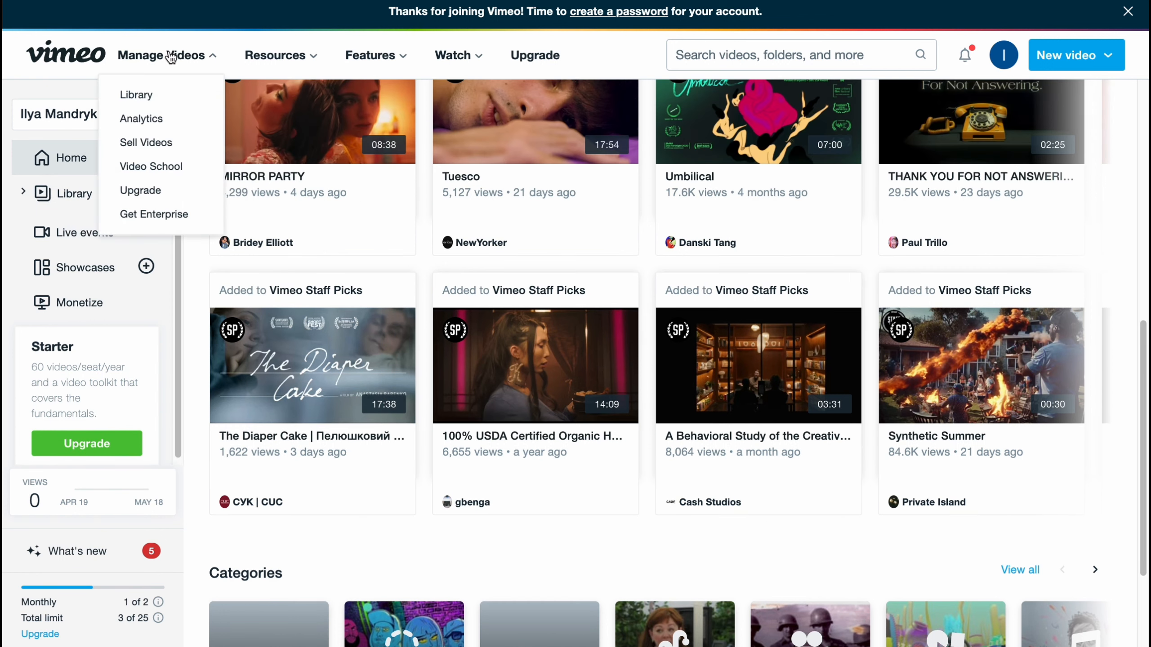
{"action": "mouse_move", "coordinate": [251, 55]}
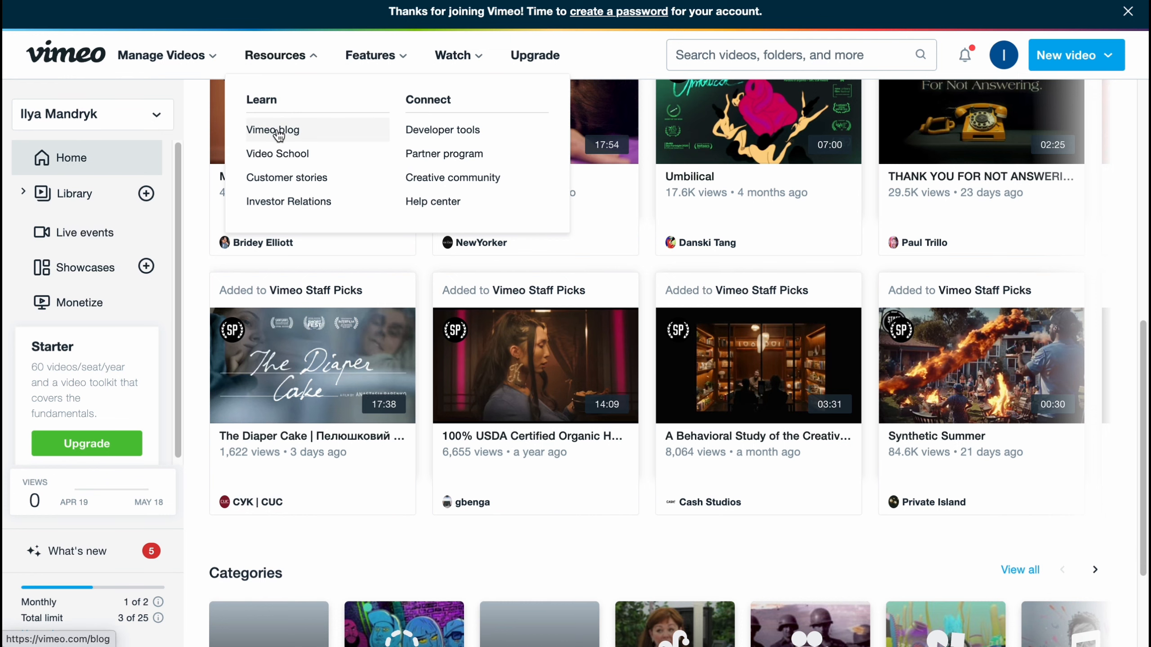
{"action": "mouse_move", "coordinate": [365, 55]}
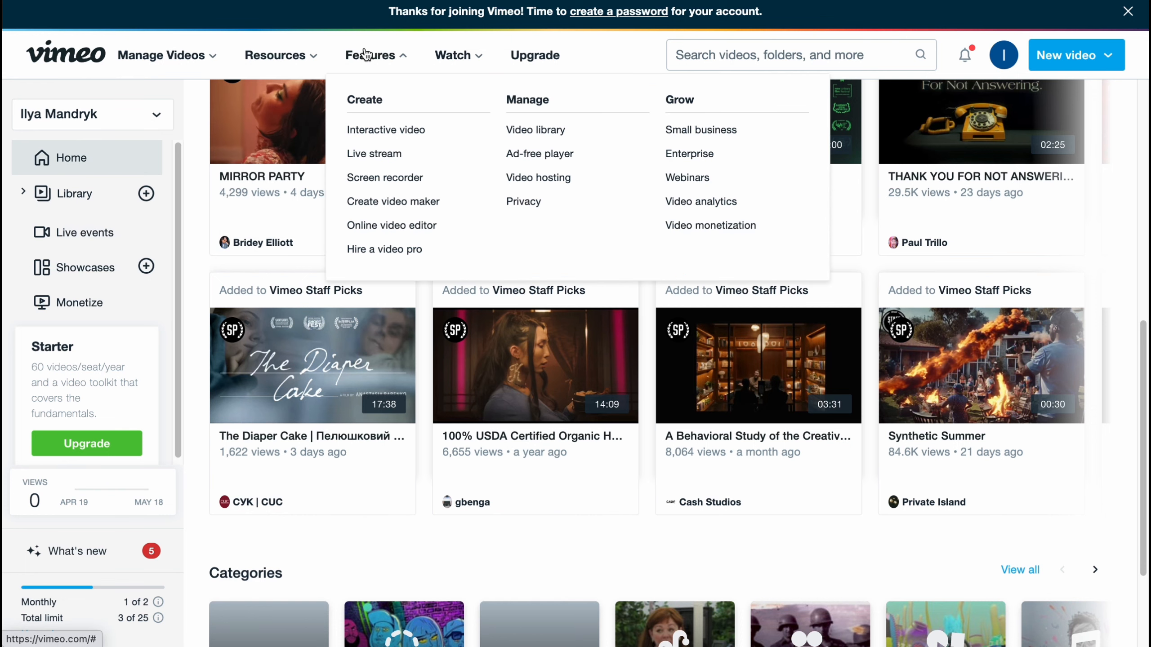
{"action": "left_click", "coordinate": [380, 131]}
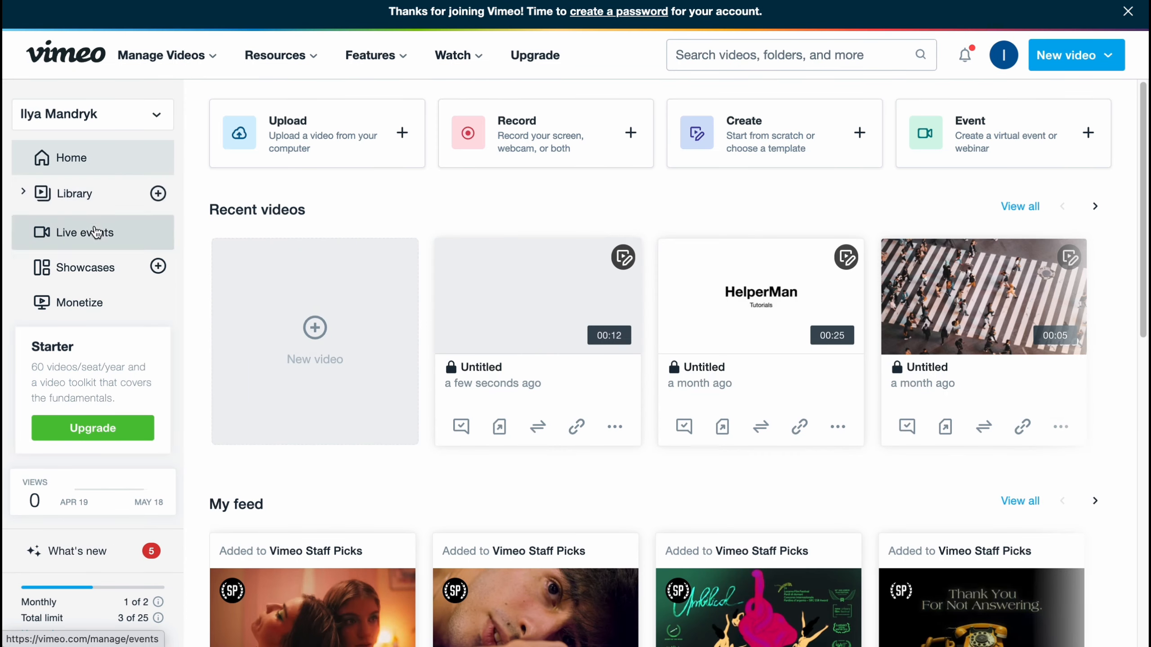
- Look through the library's Vimeo Create folder, the Live events and the Showcases, ending back at Home
{"action": "left_click", "coordinate": [65, 196]}
{"action": "left_click", "coordinate": [77, 233]}
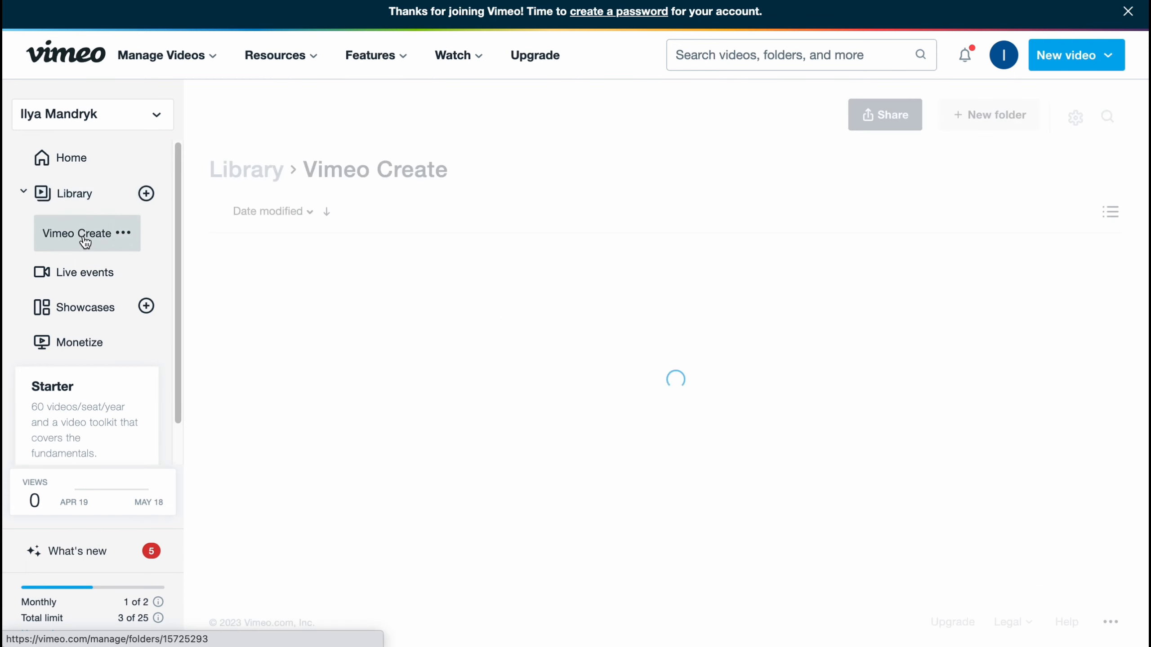
{"action": "left_click", "coordinate": [79, 283]}
{"action": "left_click", "coordinate": [99, 320]}
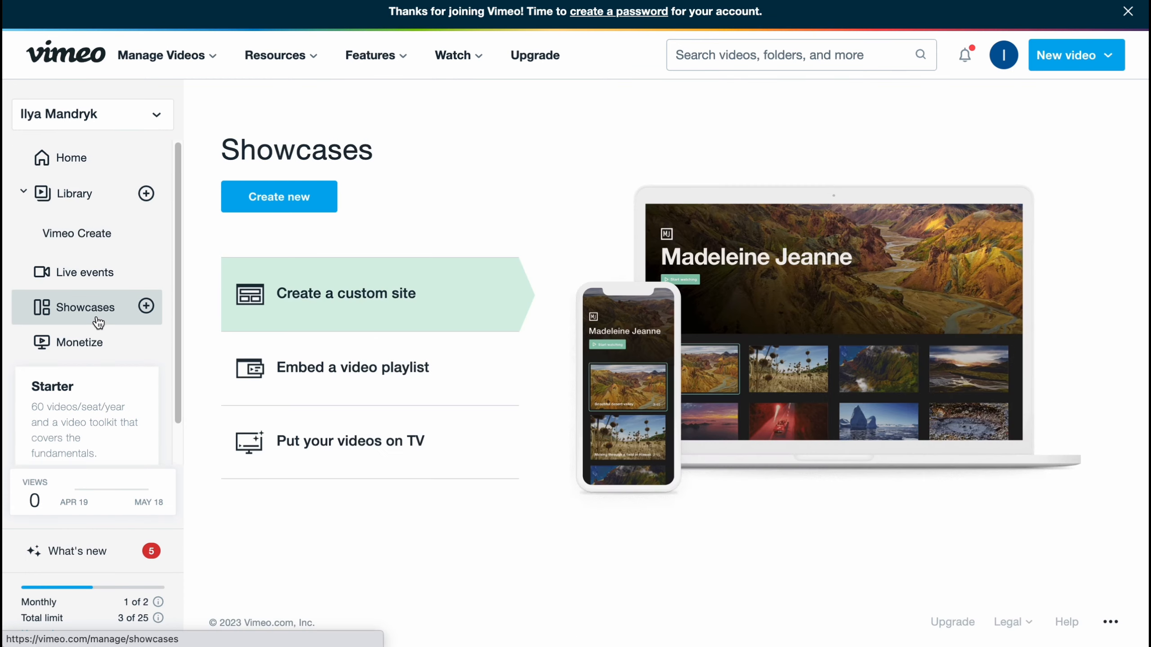
{"action": "left_click", "coordinate": [88, 158]}
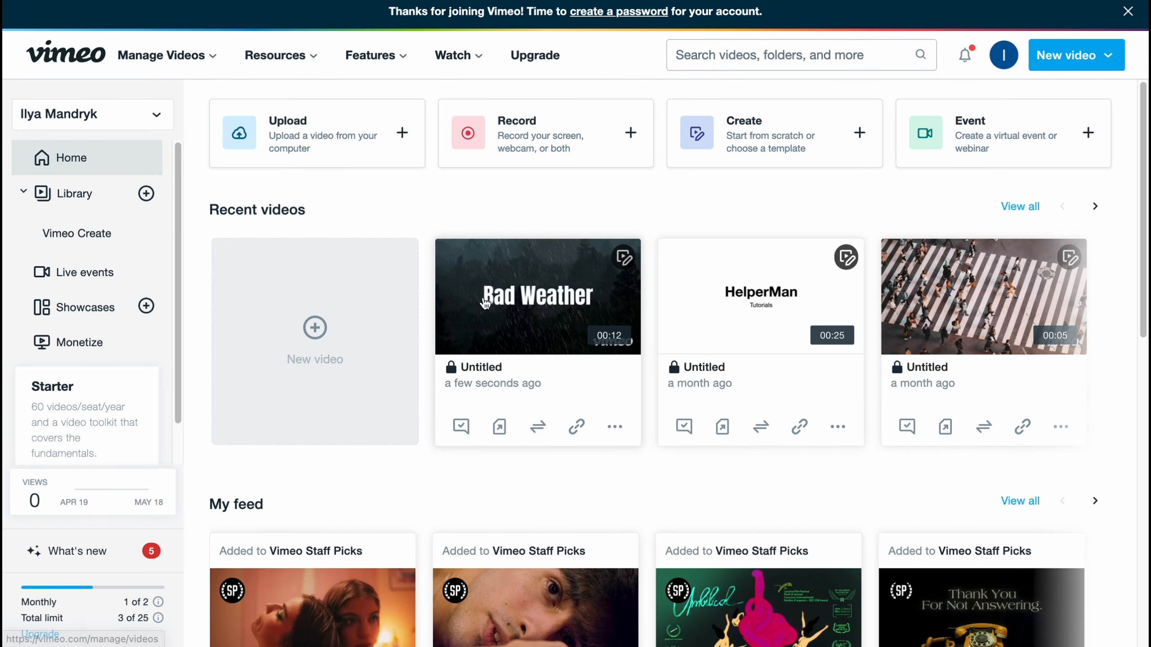
- View the featured video "PREGNANT" from the Animation category and go back to the home page
{"action": "scroll", "coordinate": [496, 334], "scroll_direction": "down", "scroll_amount": 10}
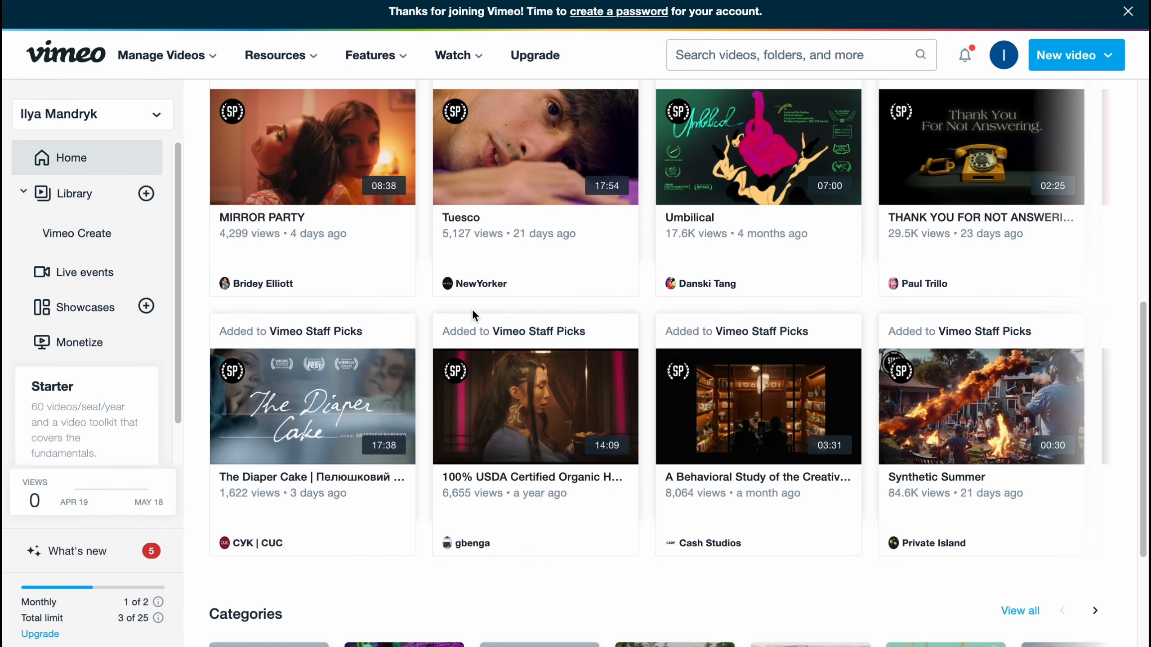
{"action": "scroll", "coordinate": [471, 312], "scroll_direction": "down", "scroll_amount": 4}
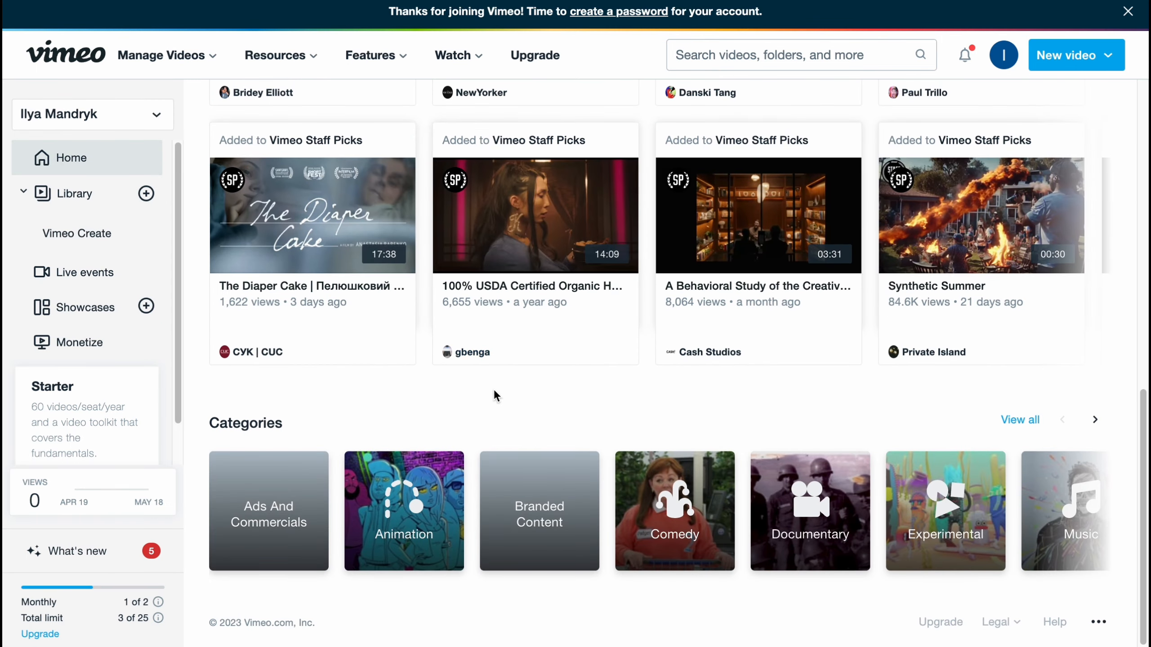
{"action": "left_click", "coordinate": [402, 526]}
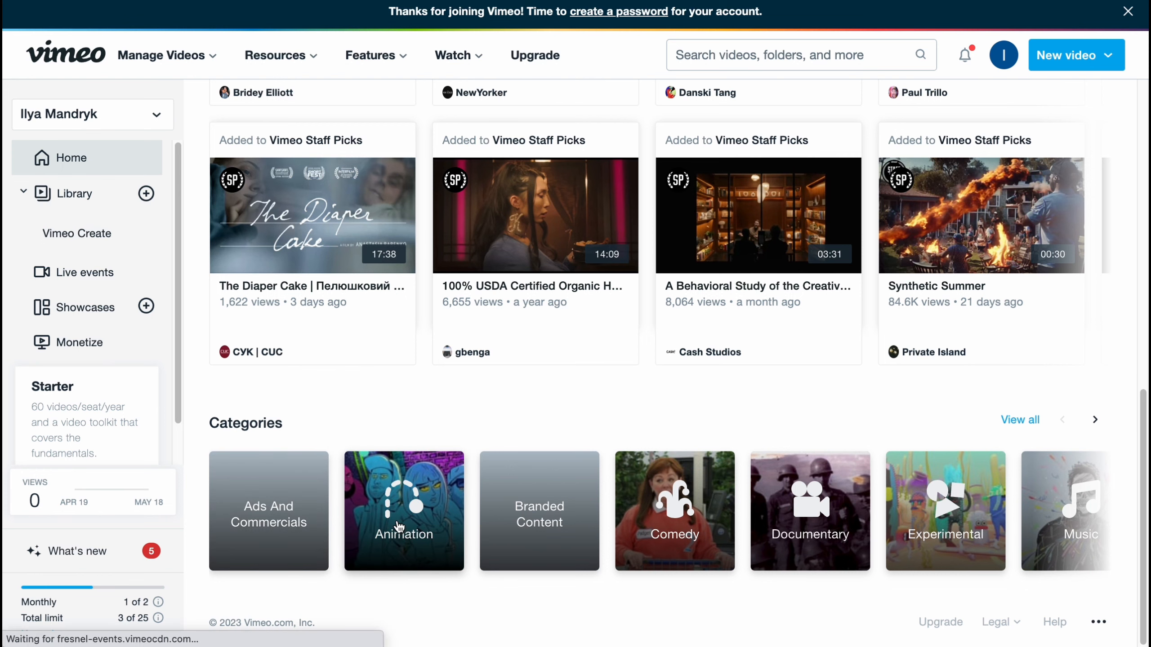
{"action": "scroll", "coordinate": [389, 437], "scroll_direction": "down", "scroll_amount": 3}
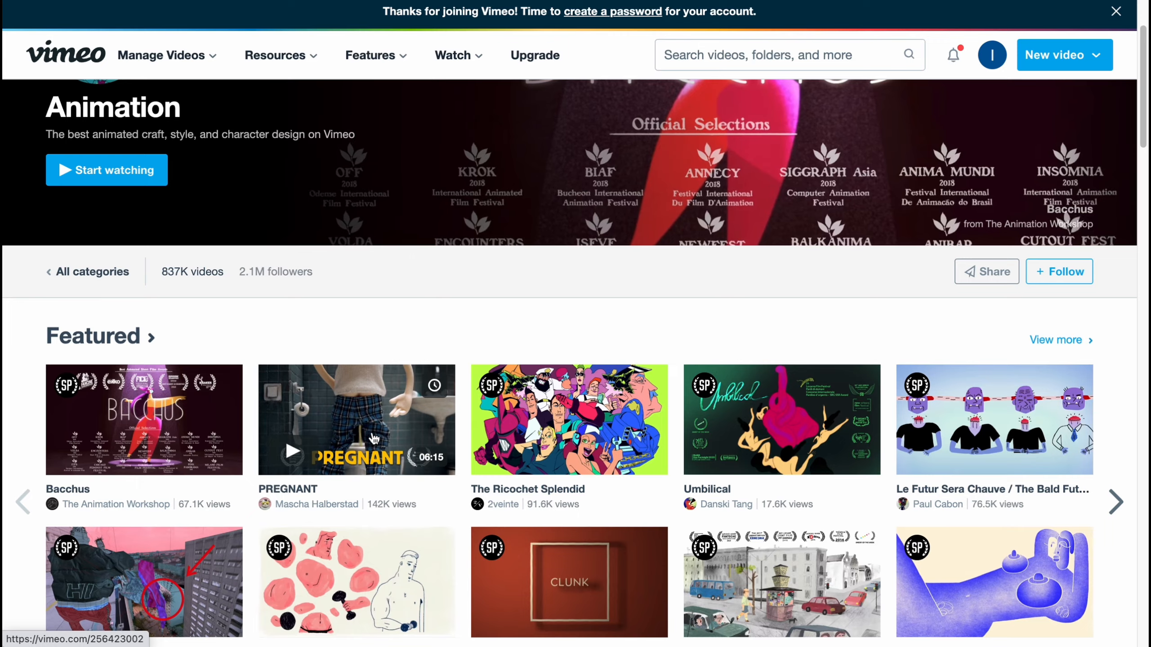
{"action": "left_click", "coordinate": [372, 436]}
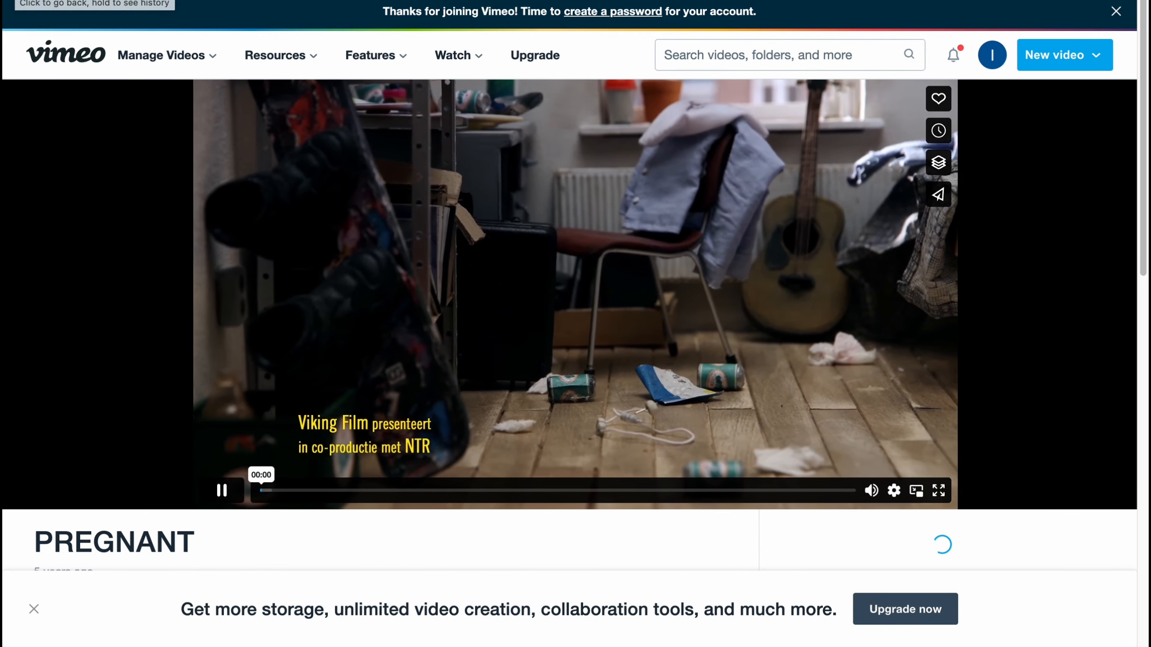
{"action": "left_click", "coordinate": [15, 1]}
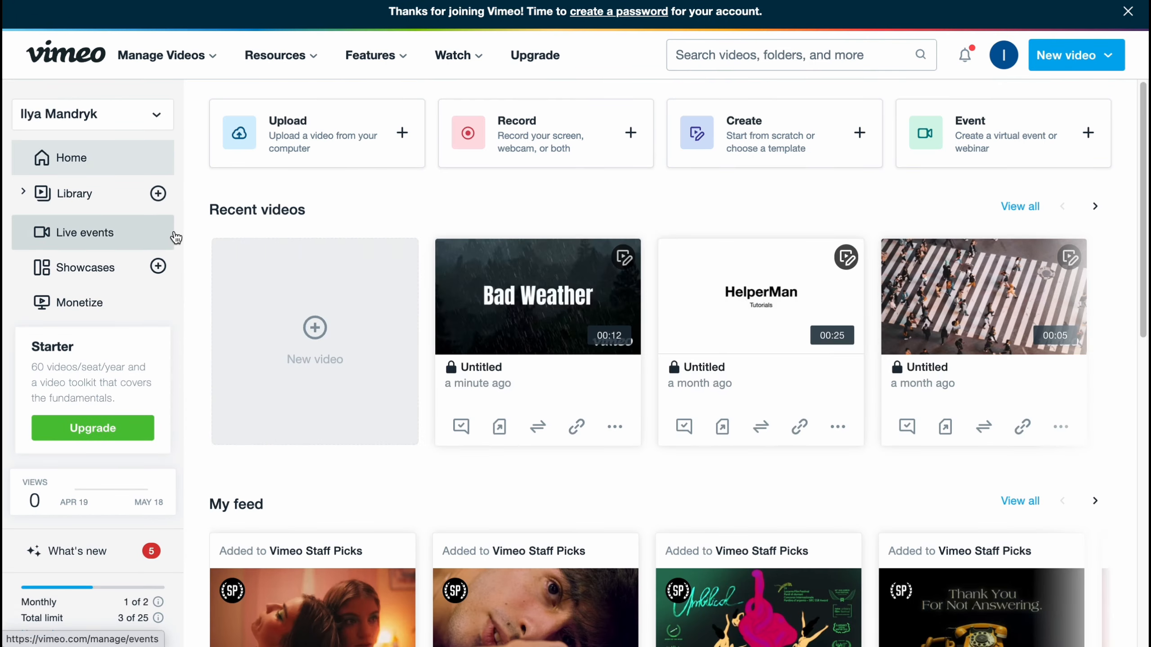
- Open the page of the "Bad Weather" video from the recent videos and look it over
{"action": "left_click", "coordinate": [615, 428]}
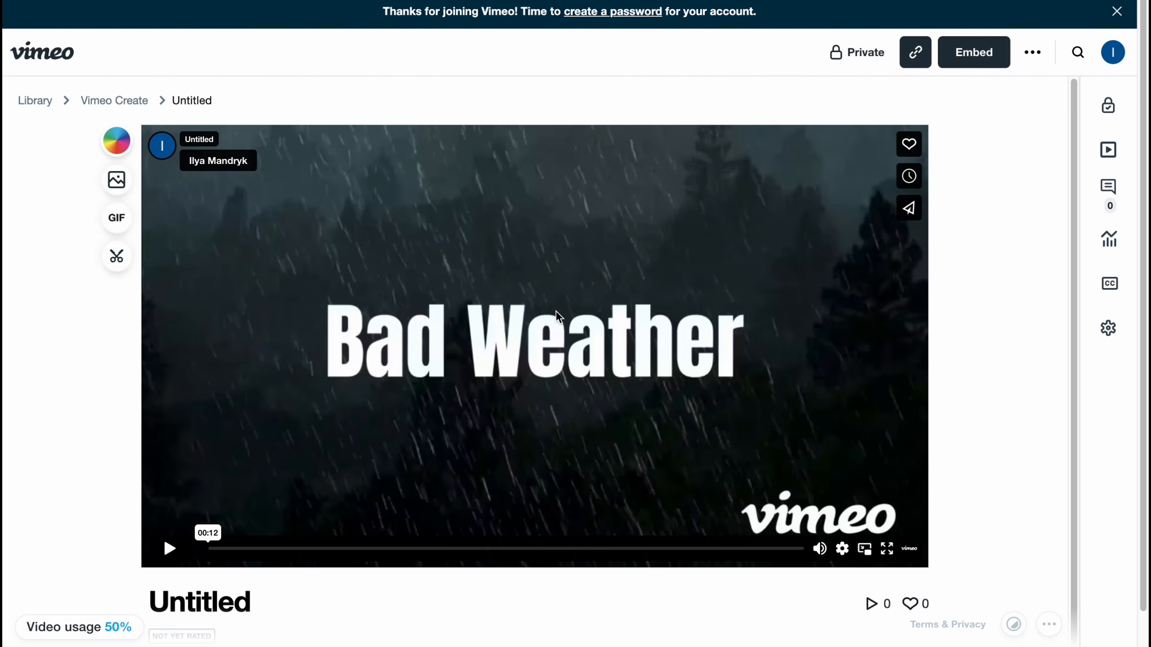
{"action": "scroll", "coordinate": [770, 204], "scroll_direction": "down", "scroll_amount": 1}
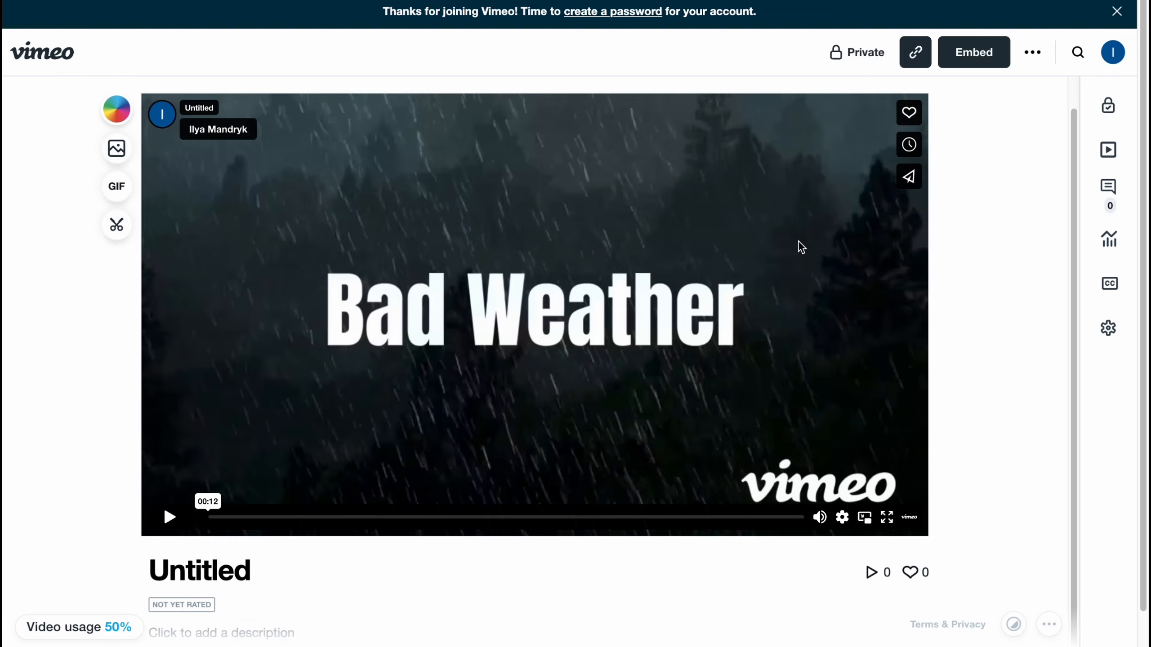
{"action": "scroll", "coordinate": [799, 246], "scroll_direction": "up", "scroll_amount": 1}
- View the download options for the "Bad Weather" video, read the notice there and close them
{"action": "left_click", "coordinate": [1031, 59]}
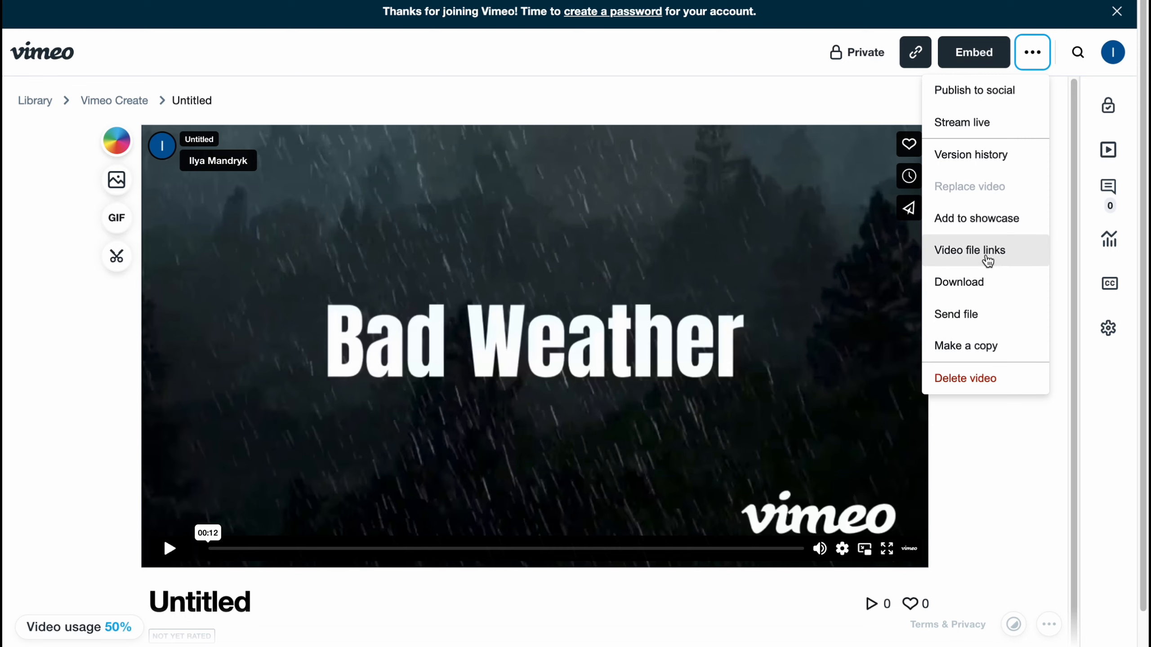
{"action": "left_click", "coordinate": [960, 284]}
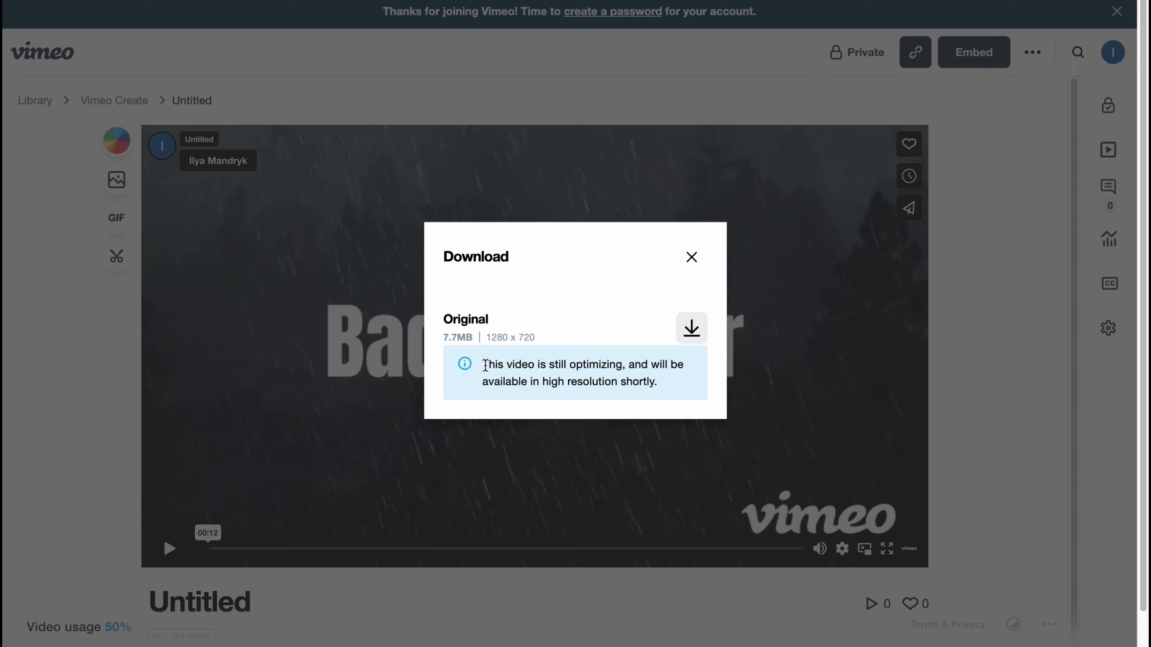
{"action": "left_click_drag", "start_coordinate": [485, 366], "coordinate": [659, 384]}
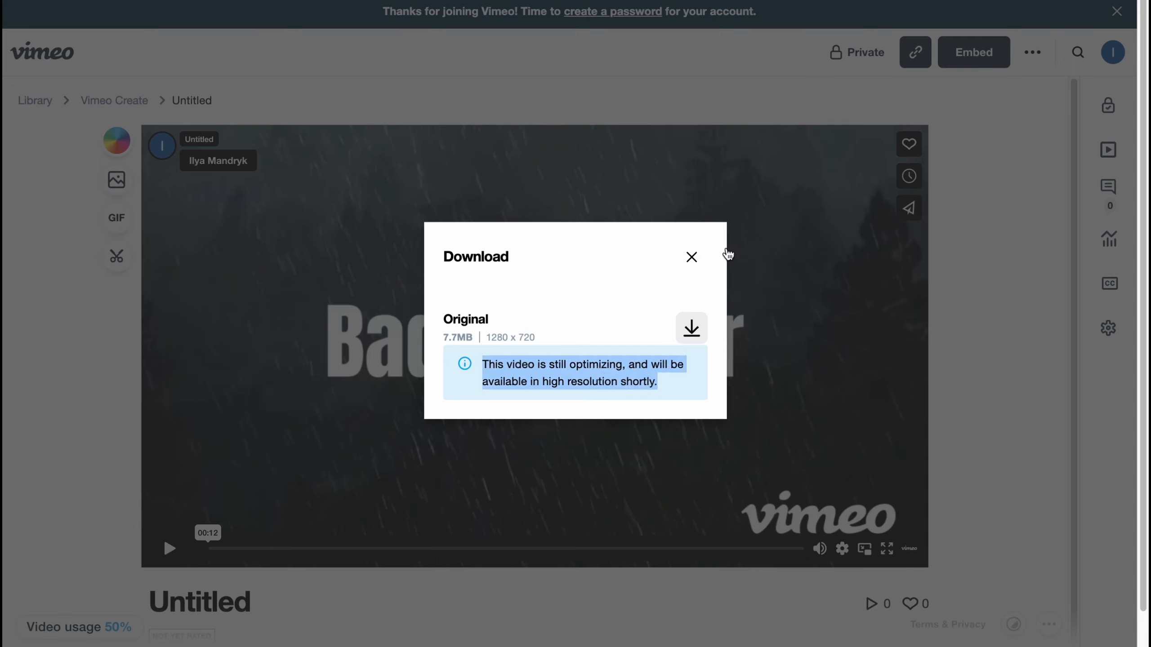
{"action": "left_click", "coordinate": [692, 257]}
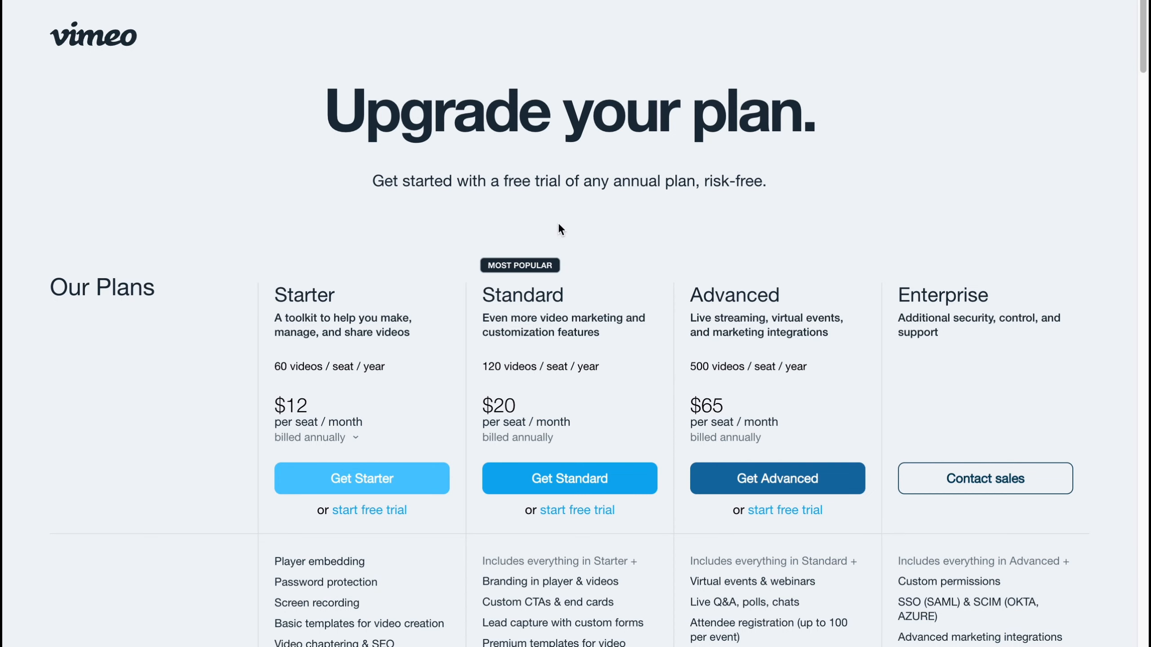
- Compare the Starter, Standard, Advanced and Enterprise plans and the monthly seat prices on the upgrade page
{"action": "scroll", "coordinate": [560, 225], "scroll_direction": "down", "scroll_amount": 3}
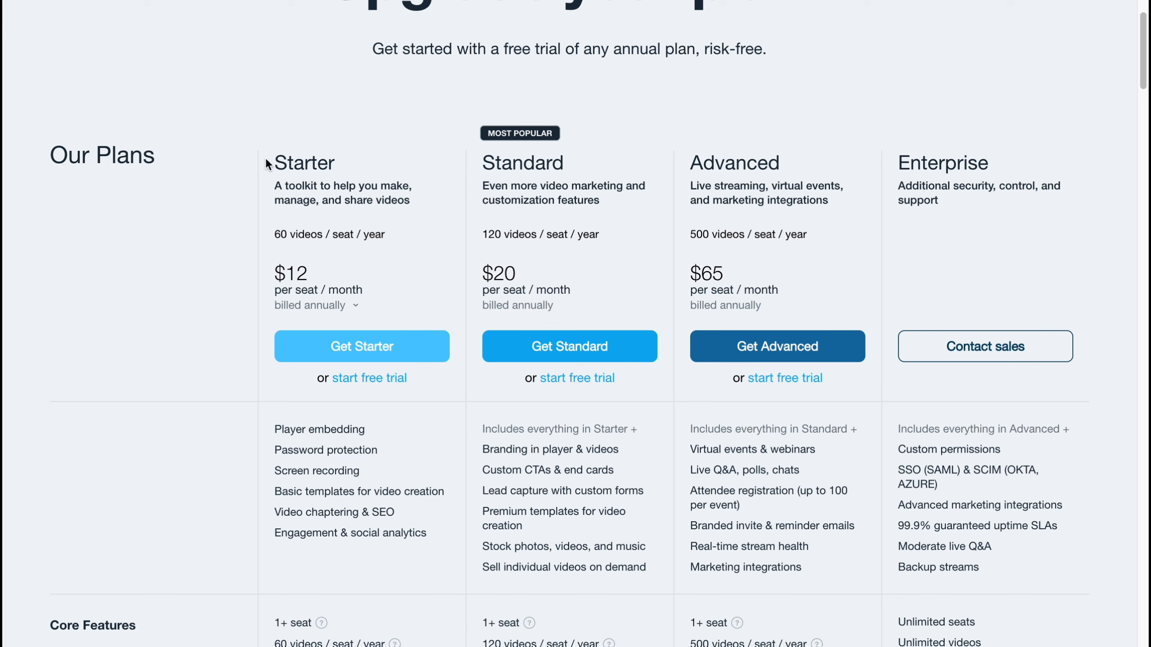
{"action": "left_click_drag", "start_coordinate": [272, 162], "coordinate": [365, 160]}
{"action": "left_click_drag", "start_coordinate": [484, 162], "coordinate": [572, 165]}
{"action": "left_click_drag", "start_coordinate": [686, 163], "coordinate": [840, 159]}
{"action": "left_click", "coordinate": [931, 194]}
{"action": "scroll", "coordinate": [853, 227], "scroll_direction": "down", "scroll_amount": 3}
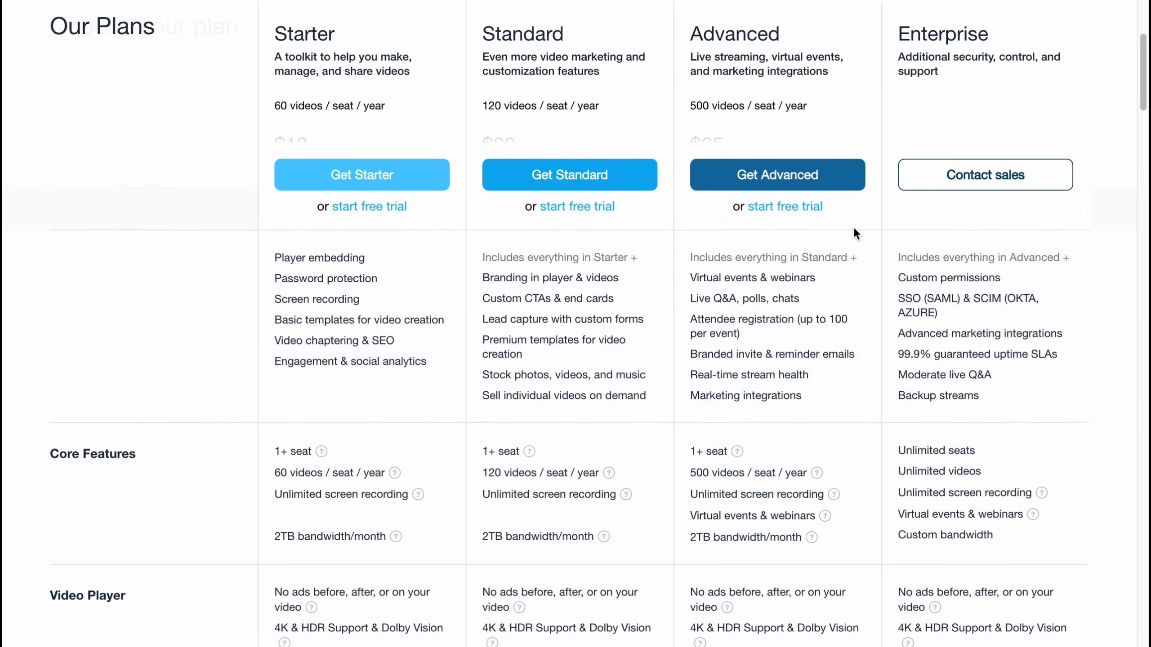
{"action": "scroll", "coordinate": [528, 313], "scroll_direction": "up", "scroll_amount": 4}
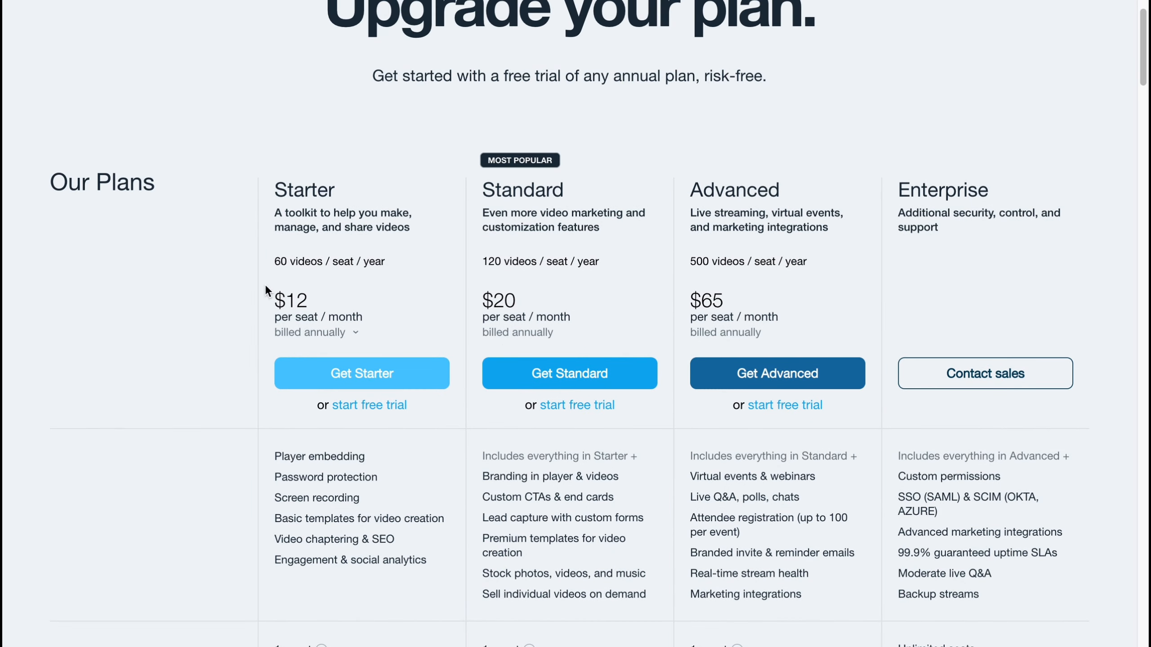
{"action": "double_click", "coordinate": [285, 301]}
{"action": "double_click", "coordinate": [497, 299]}
{"action": "double_click", "coordinate": [702, 299]}
- Read the plan comparison through Video Maker & Editing Tools and Virtual Events & Webinars, and return to the page's beginning
{"action": "scroll", "coordinate": [707, 299], "scroll_direction": "down", "scroll_amount": 3}
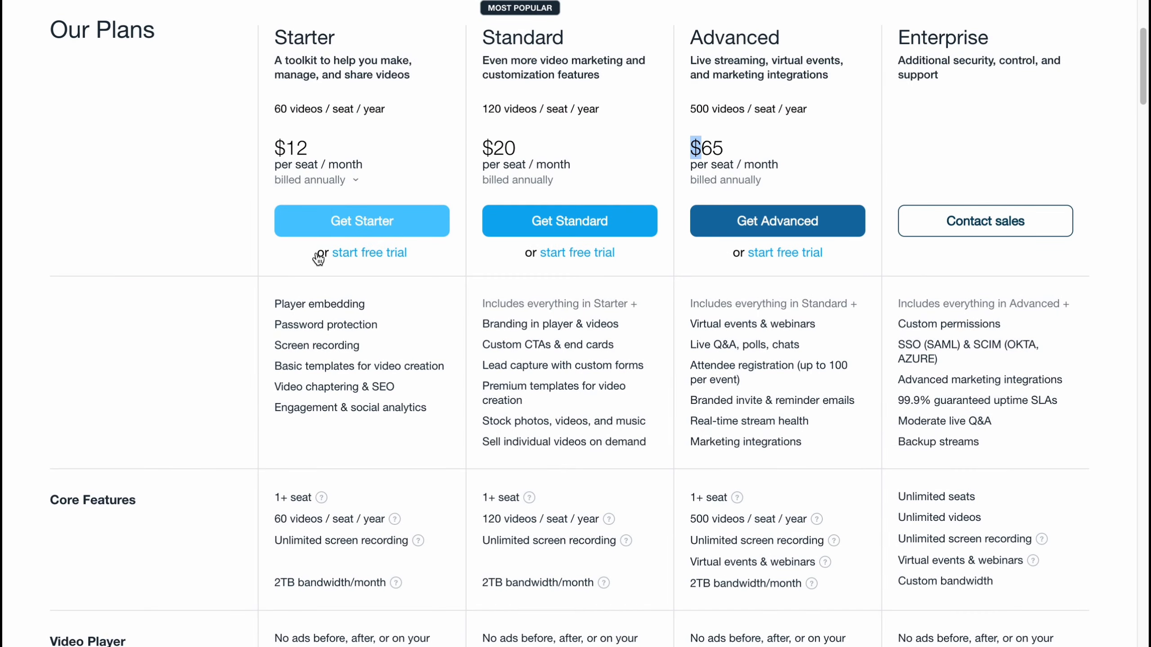
{"action": "scroll", "coordinate": [484, 449], "scroll_direction": "down", "scroll_amount": 14}
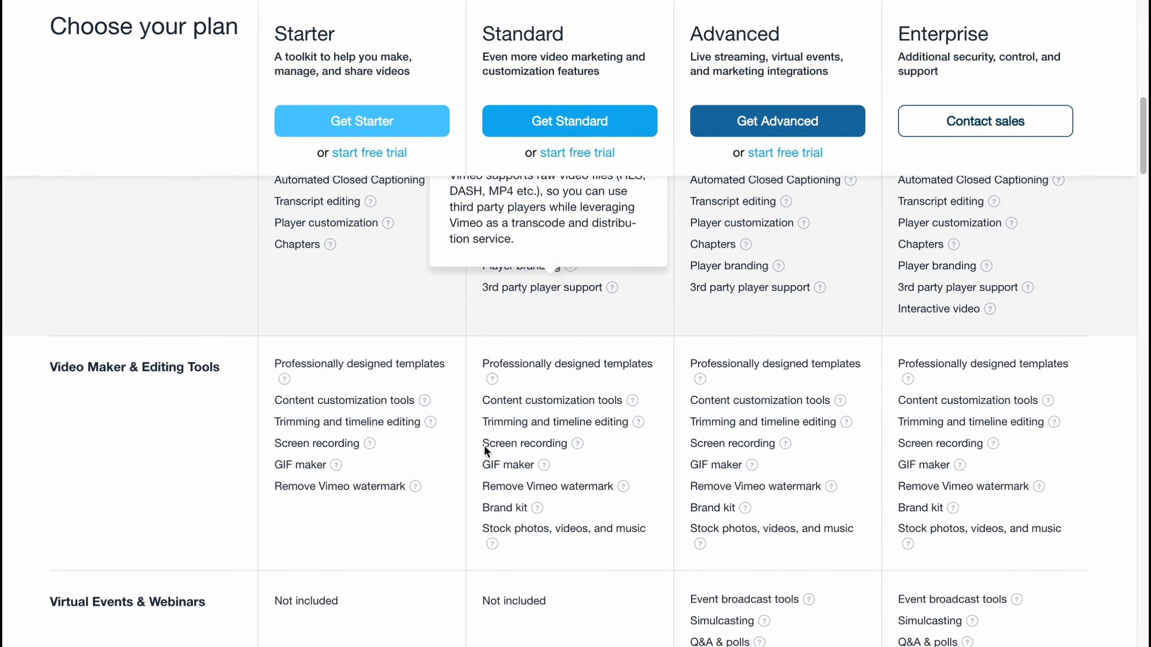
{"action": "scroll", "coordinate": [483, 447], "scroll_direction": "down", "scroll_amount": 5}
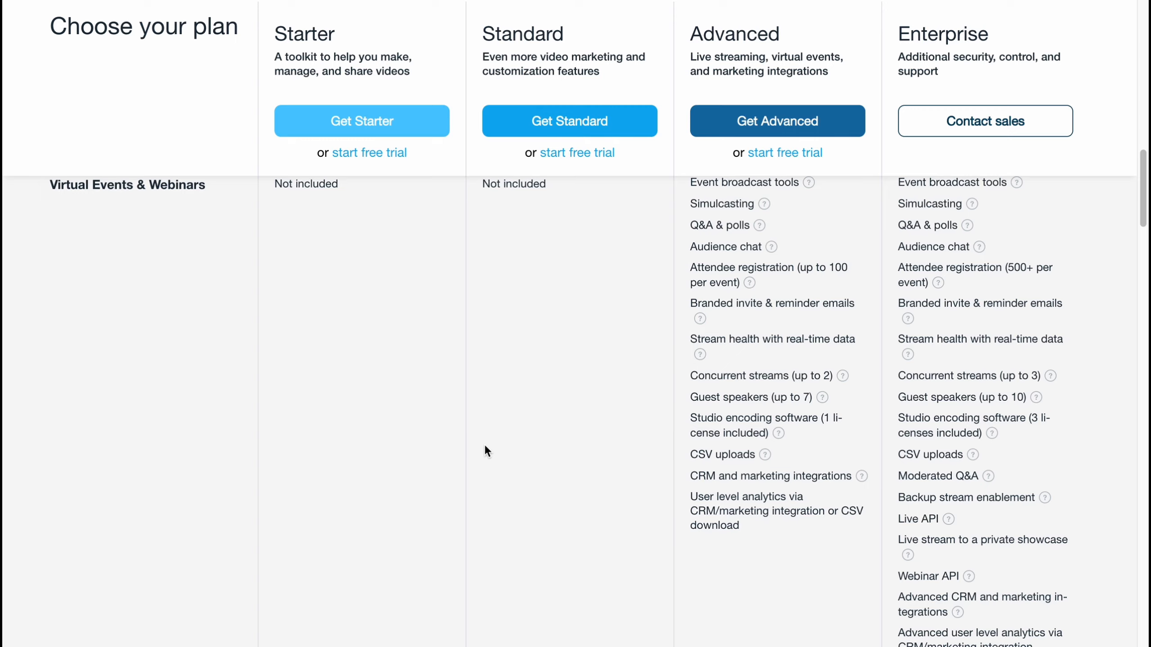
{"action": "scroll", "coordinate": [484, 446], "scroll_direction": "up", "scroll_amount": 5}
{"action": "scroll", "coordinate": [484, 446], "scroll_direction": "up", "scroll_amount": 20}
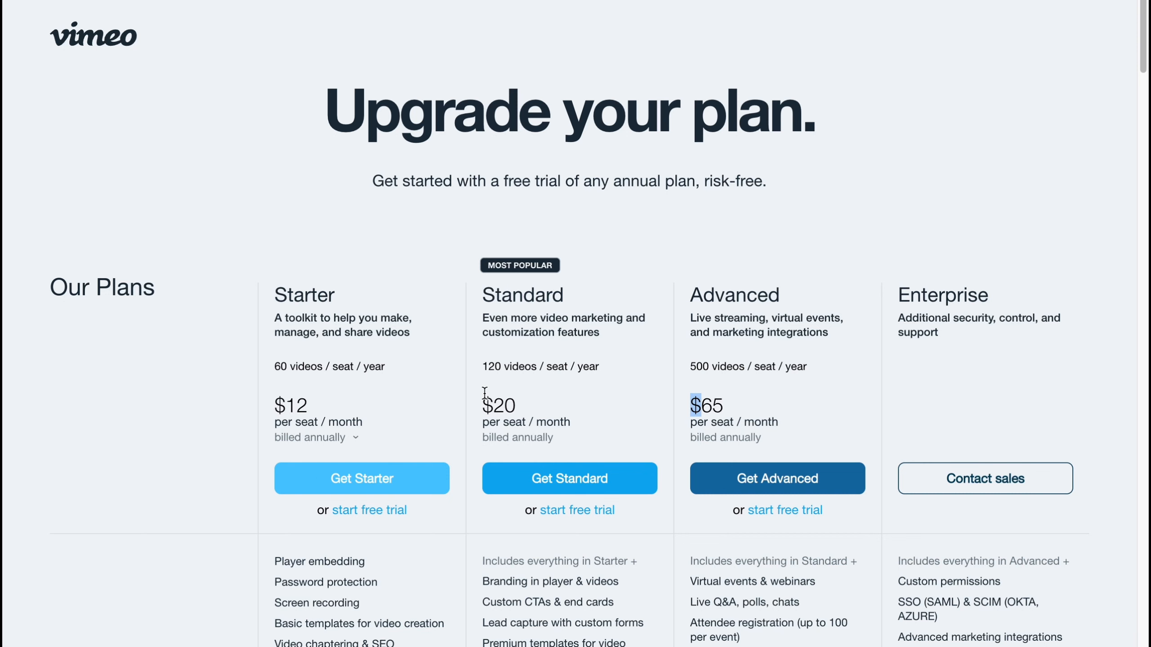
- Examine the Standard plan, its Most Popular label and price, and review the Core Features and Video Player rows
{"action": "scroll", "coordinate": [483, 390], "scroll_direction": "down", "scroll_amount": 3}
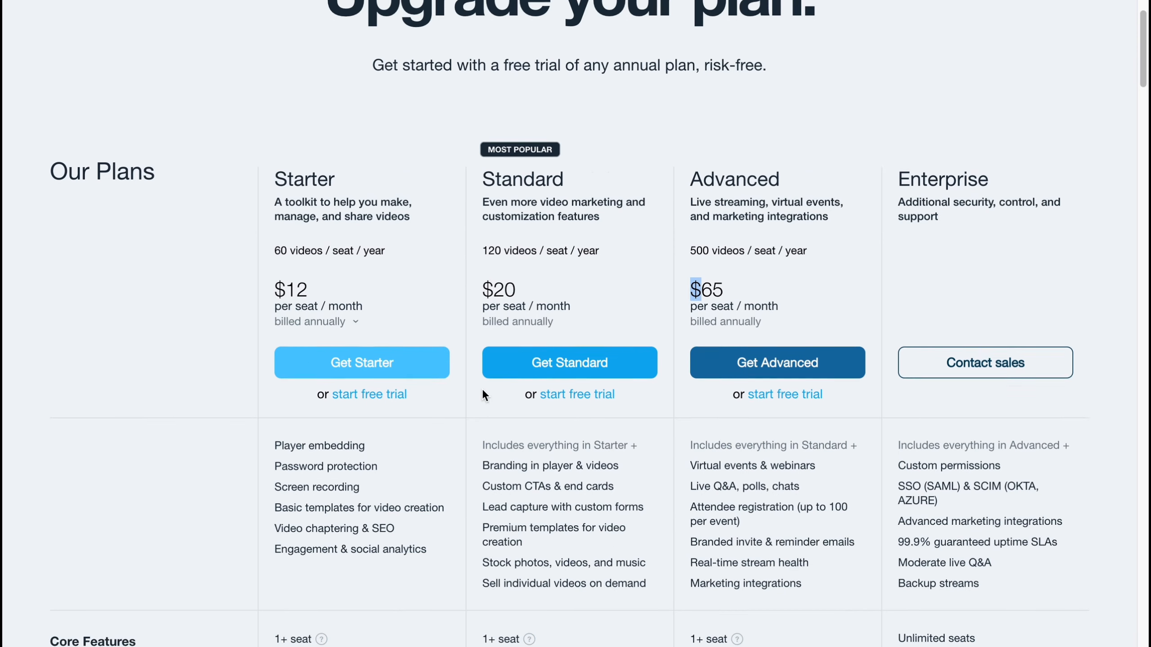
{"action": "scroll", "coordinate": [482, 389], "scroll_direction": "up", "scroll_amount": 3}
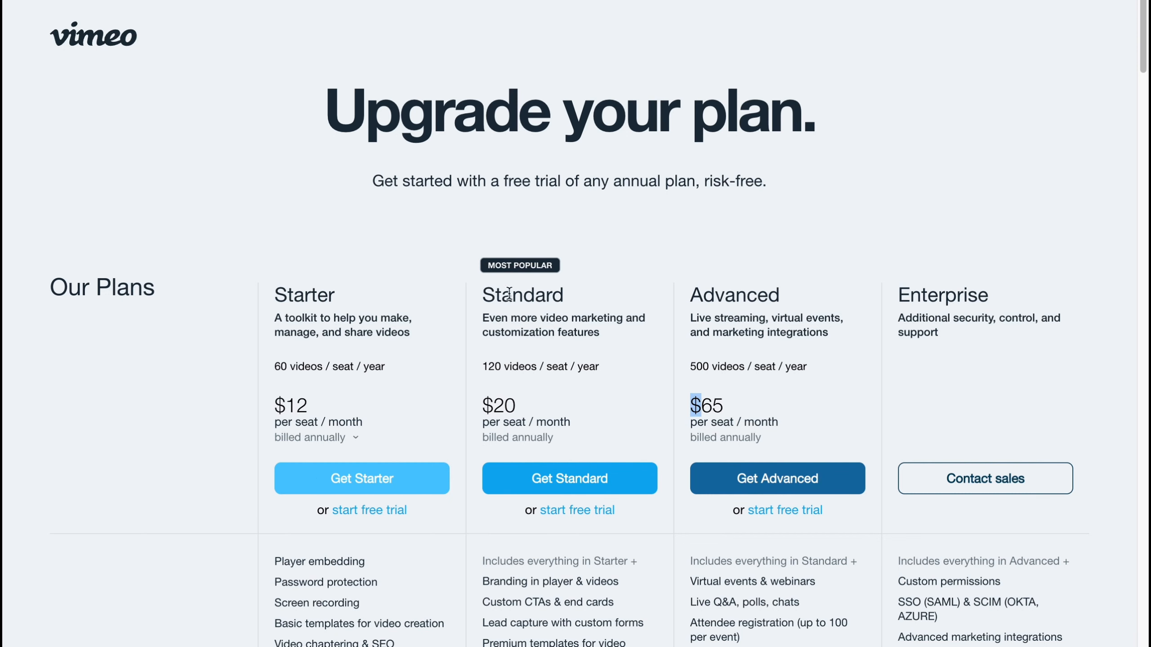
{"action": "left_click_drag", "start_coordinate": [482, 292], "coordinate": [566, 298]}
{"action": "left_click_drag", "start_coordinate": [481, 272], "coordinate": [595, 272]}
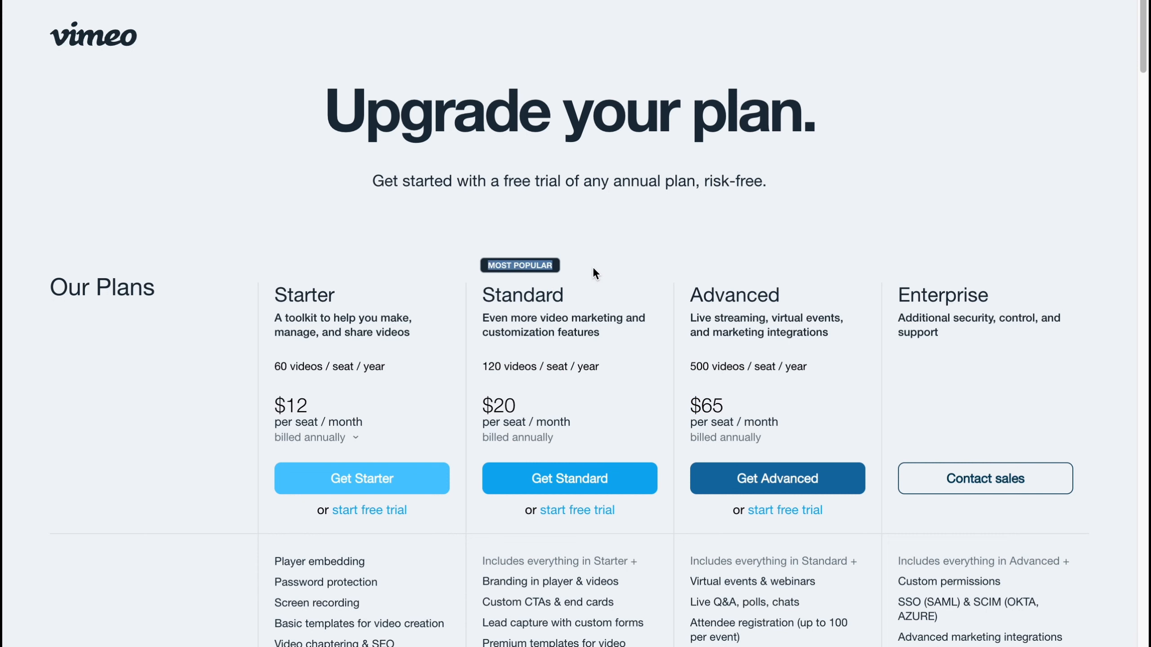
{"action": "scroll", "coordinate": [598, 281], "scroll_direction": "down", "scroll_amount": 1}
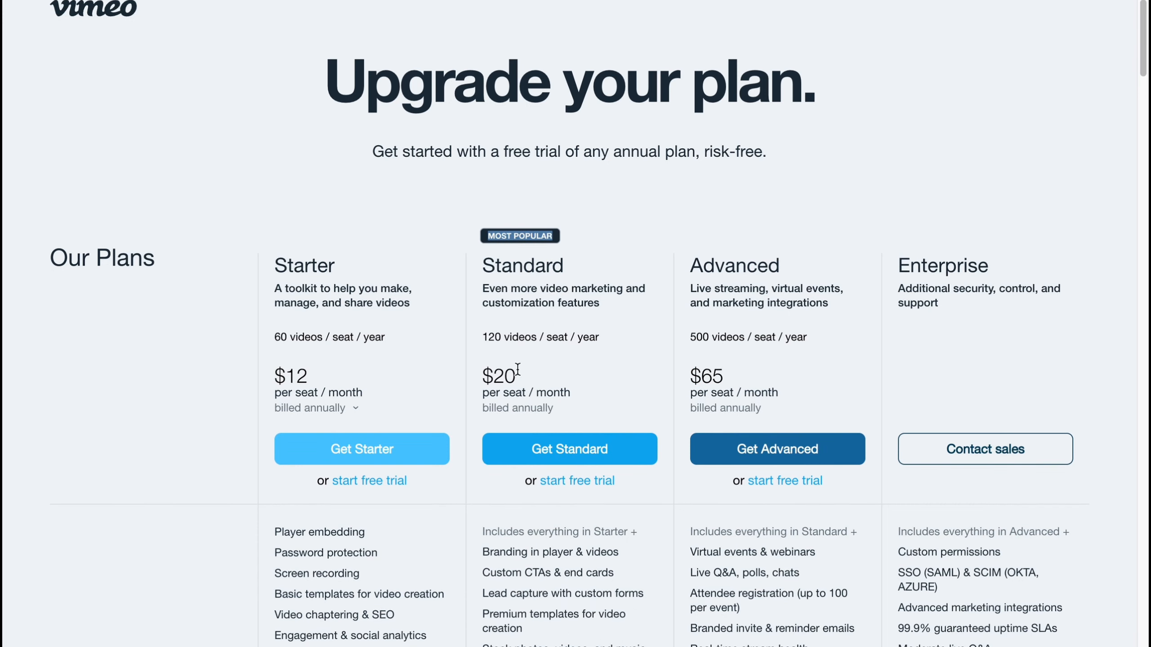
{"action": "scroll", "coordinate": [517, 370], "scroll_direction": "down", "scroll_amount": 3}
{"action": "scroll", "coordinate": [567, 354], "scroll_direction": "down", "scroll_amount": 4}
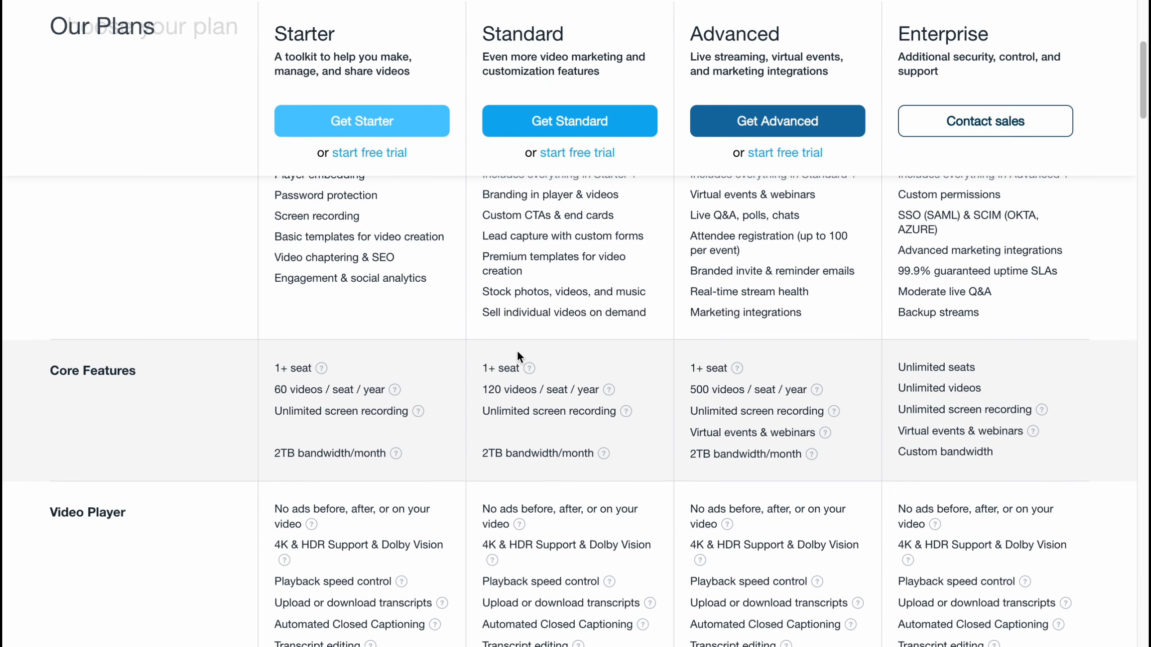
{"action": "scroll", "coordinate": [518, 357], "scroll_direction": "down", "scroll_amount": 4}
{"action": "scroll", "coordinate": [517, 347], "scroll_direction": "up", "scroll_amount": 15}
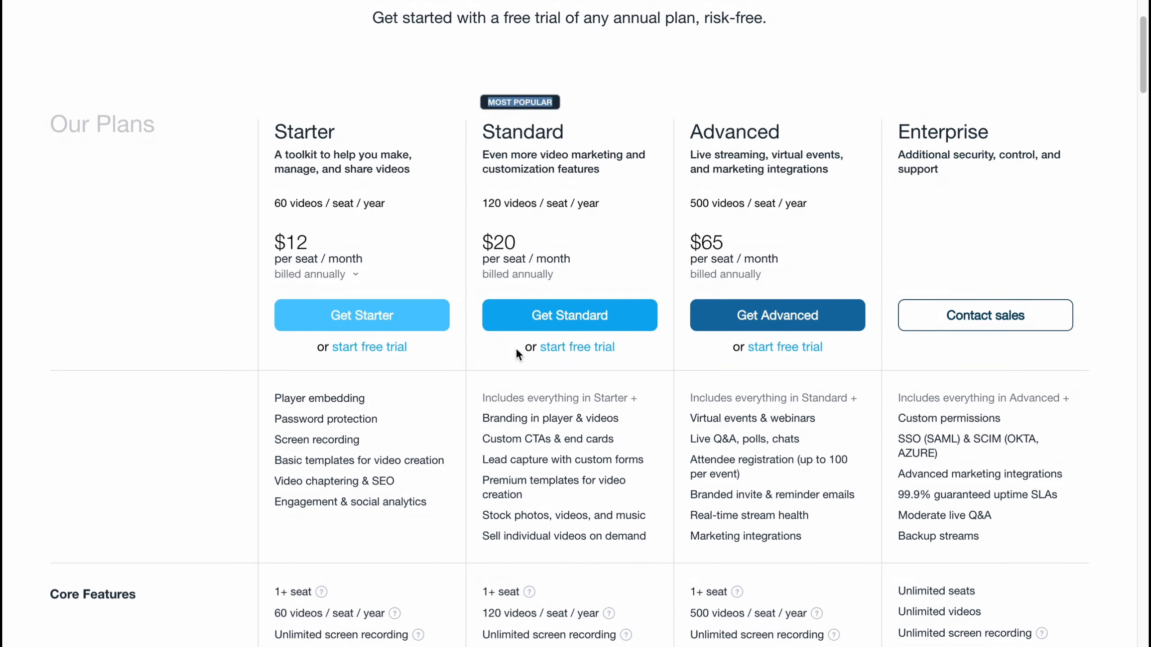